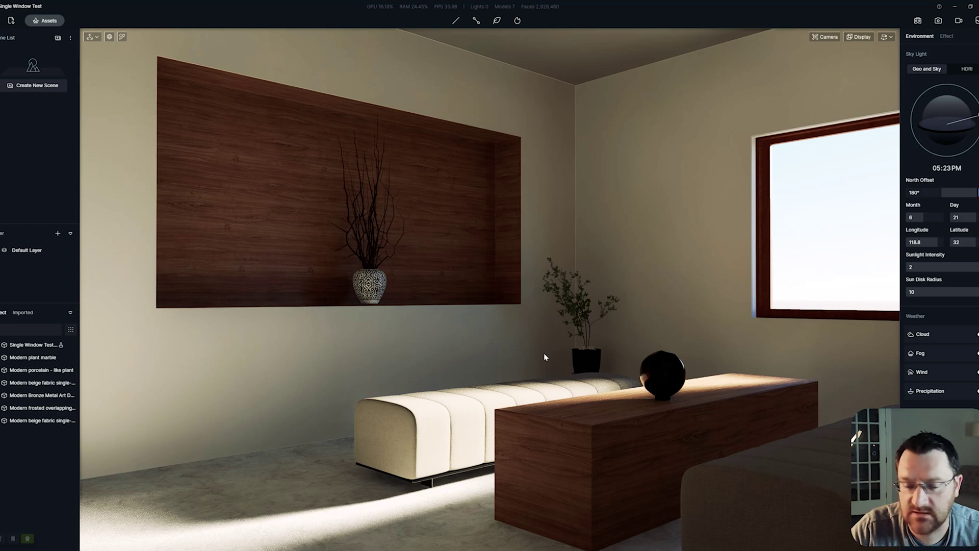
Look around the room to examine the slatted partition, the wood-panelled wall, the window and the daylight on the furniture
{"action": "right_click_drag", "start_coordinate": [511, 352], "coordinate": [145, 370]}
{"action": "scroll", "coordinate": [123, 349], "scroll_direction": "down", "scroll_amount": 5}
{"action": "scroll", "coordinate": [109, 348], "scroll_direction": "down", "scroll_amount": 5}
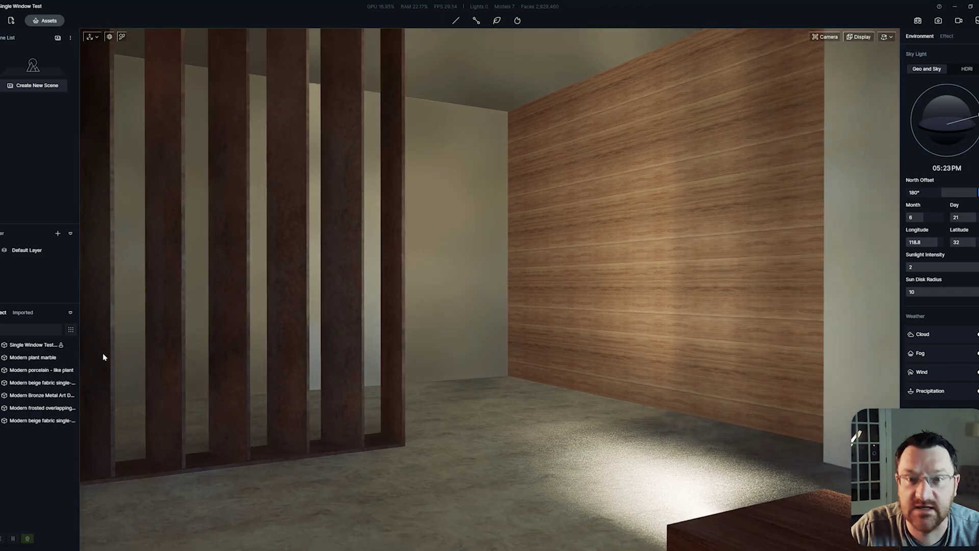
{"action": "right_click_drag", "start_coordinate": [212, 365], "coordinate": [811, 374]}
{"action": "right_click_drag", "start_coordinate": [413, 373], "coordinate": [611, 348]}
{"action": "key", "text": "e"}
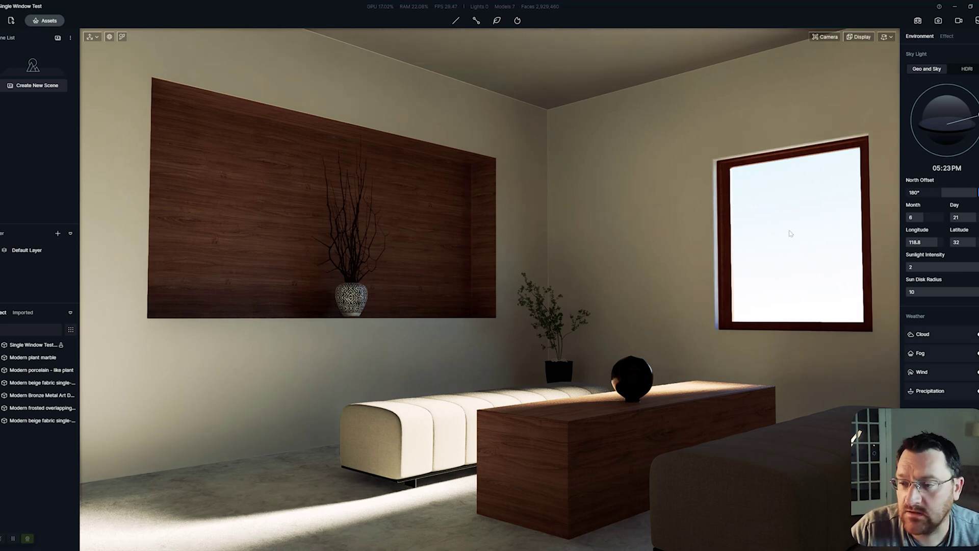
{"action": "scroll", "coordinate": [796, 250], "scroll_direction": "up", "scroll_amount": 2}
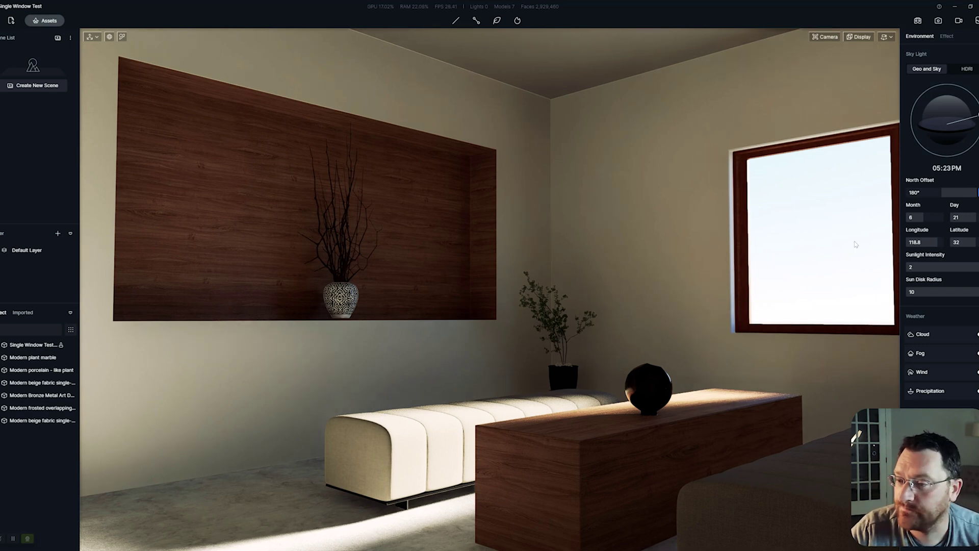
{"action": "scroll", "coordinate": [771, 253], "scroll_direction": "down", "scroll_amount": 3}
{"action": "scroll", "coordinate": [786, 244], "scroll_direction": "up", "scroll_amount": 2}
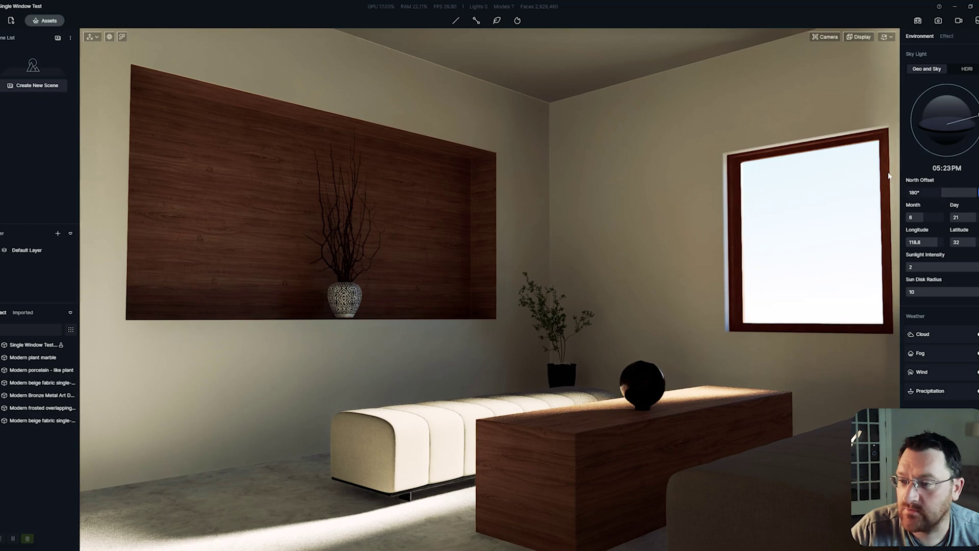
{"action": "right_click_drag", "start_coordinate": [794, 237], "coordinate": [774, 276]}
{"action": "scroll", "coordinate": [774, 276], "scroll_direction": "down", "scroll_amount": 3}
{"action": "scroll", "coordinate": [774, 276], "scroll_direction": "up", "scroll_amount": 2}
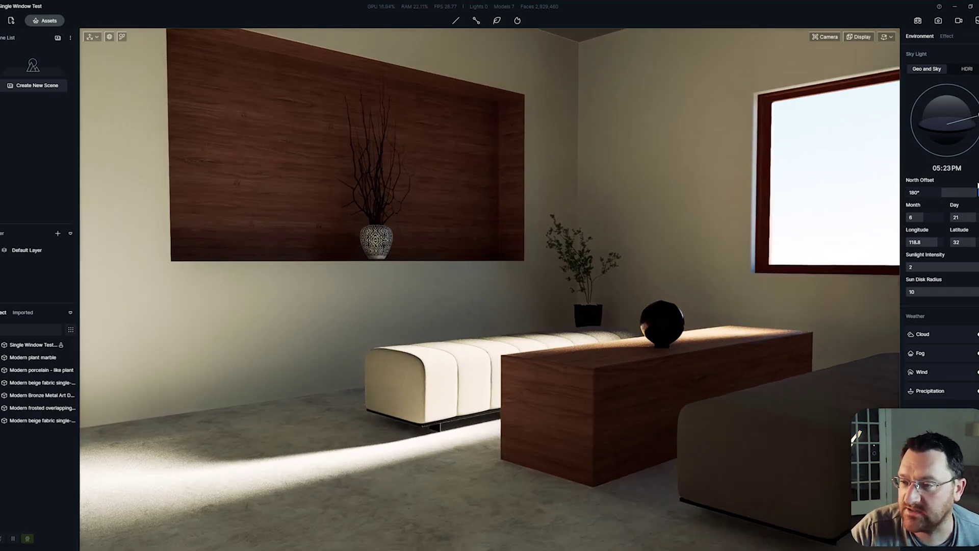
Reduce the sunlight intensity to 0.74 and the sun disk radius to 2.8
{"action": "left_click_drag", "start_coordinate": [968, 267], "coordinate": [926, 290]}
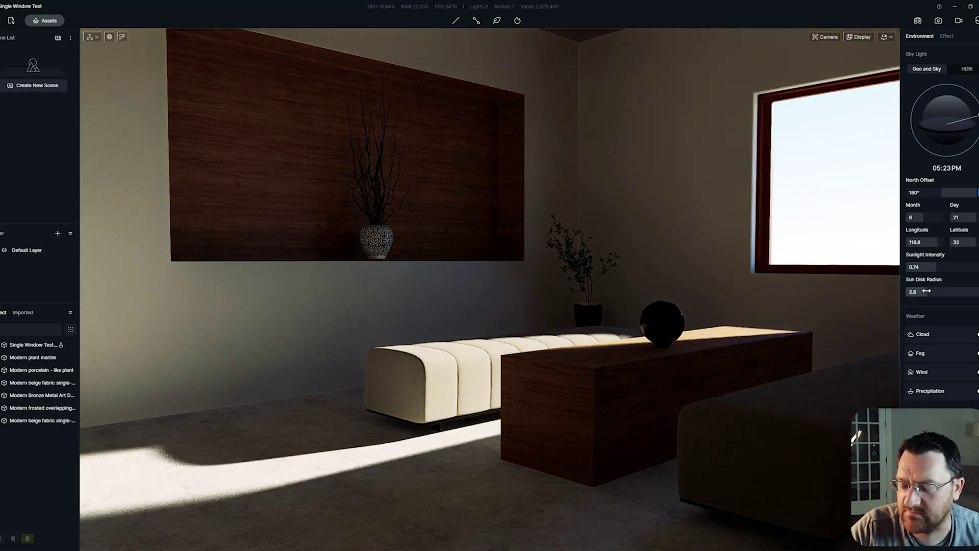
{"action": "right_click_drag", "start_coordinate": [750, 295], "coordinate": [722, 245]}
{"action": "scroll", "coordinate": [748, 269], "scroll_direction": "up", "scroll_amount": 2}
{"action": "key", "text": "e"}
{"action": "key", "text": "s"}
{"action": "key", "text": "q"}
{"action": "key", "text": "w"}
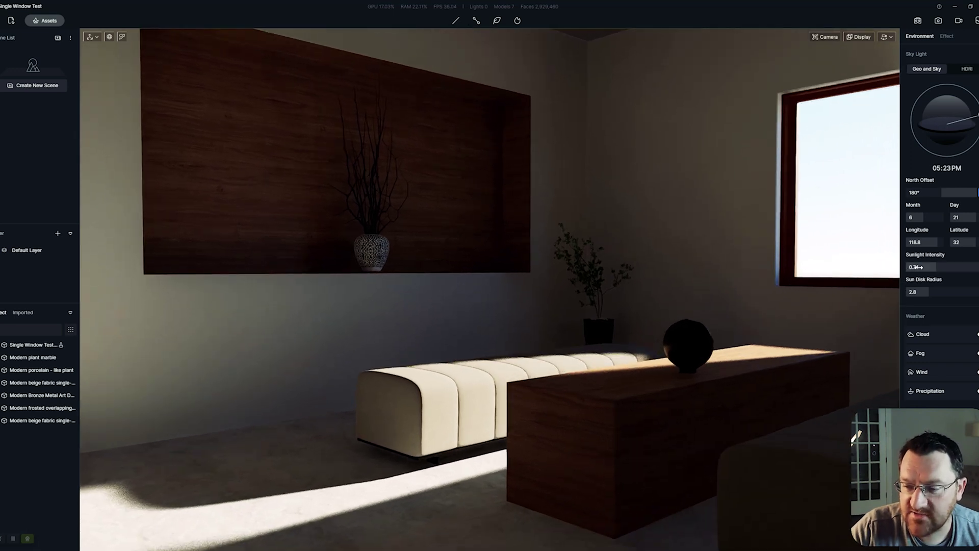
Set the sunlight intensity to 2 and the time of day to 05:03 PM
{"action": "left_click_drag", "start_coordinate": [937, 267], "coordinate": [978, 268]}
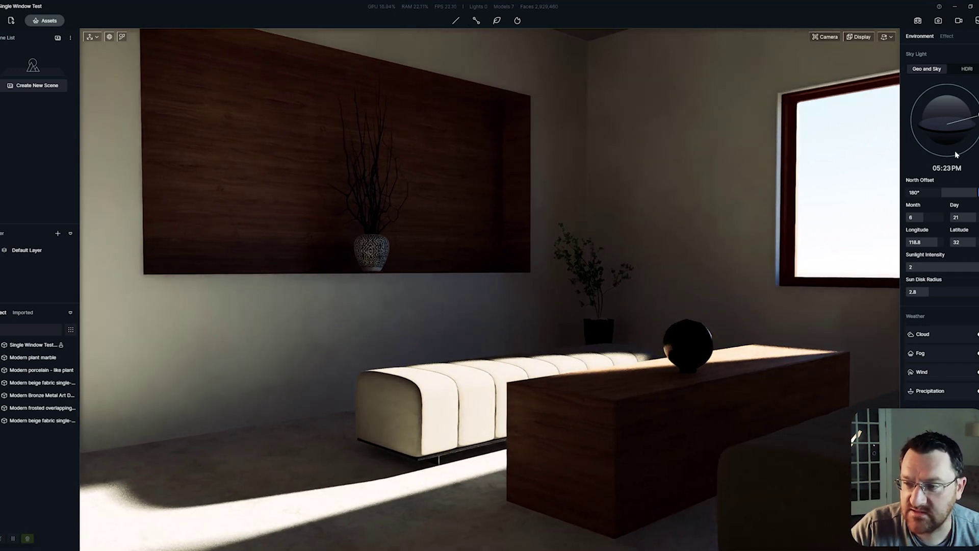
{"action": "left_click_drag", "start_coordinate": [977, 115], "coordinate": [977, 116]}
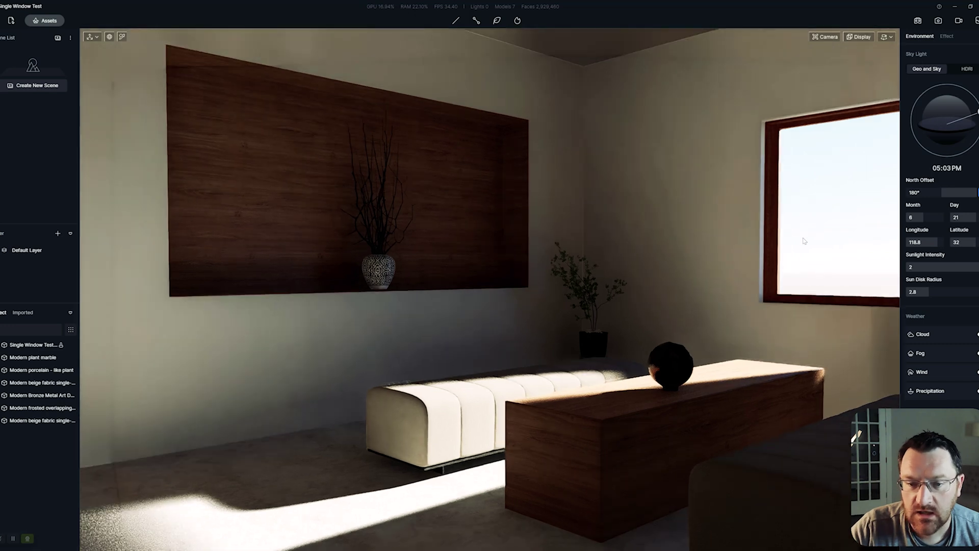
{"action": "scroll", "coordinate": [795, 244], "scroll_direction": "up", "scroll_amount": 2}
{"action": "scroll", "coordinate": [776, 247], "scroll_direction": "down", "scroll_amount": 1}
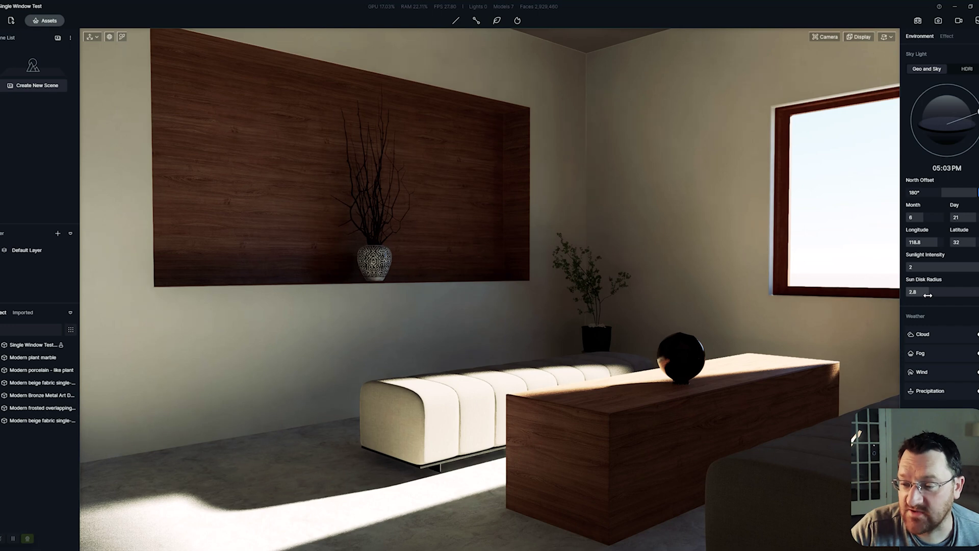
Try a sun disk radius of 0 for hard shadows, and set the radius to 10 for soft ones
{"action": "left_click_drag", "start_coordinate": [927, 296], "coordinate": [896, 301]}
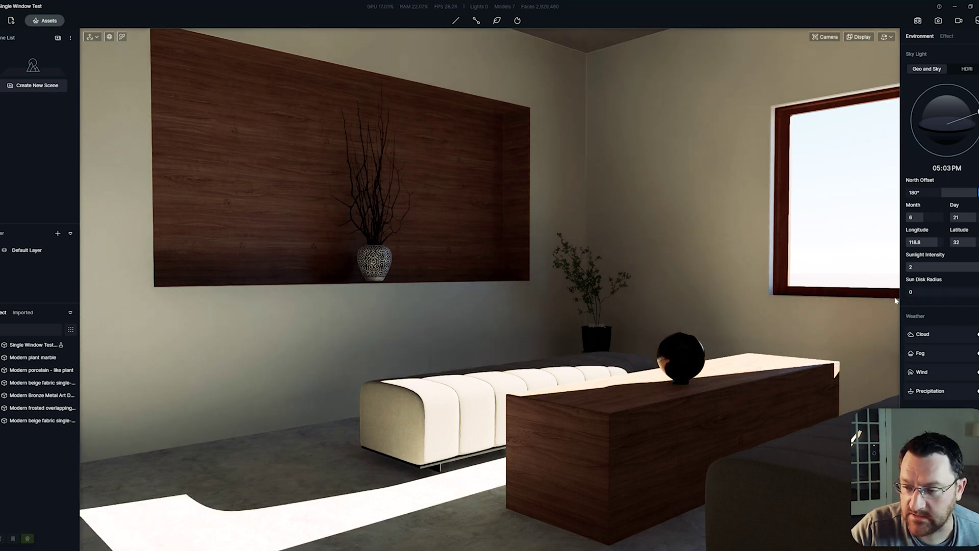
{"action": "left_click_drag", "start_coordinate": [897, 300], "coordinate": [977, 299]}
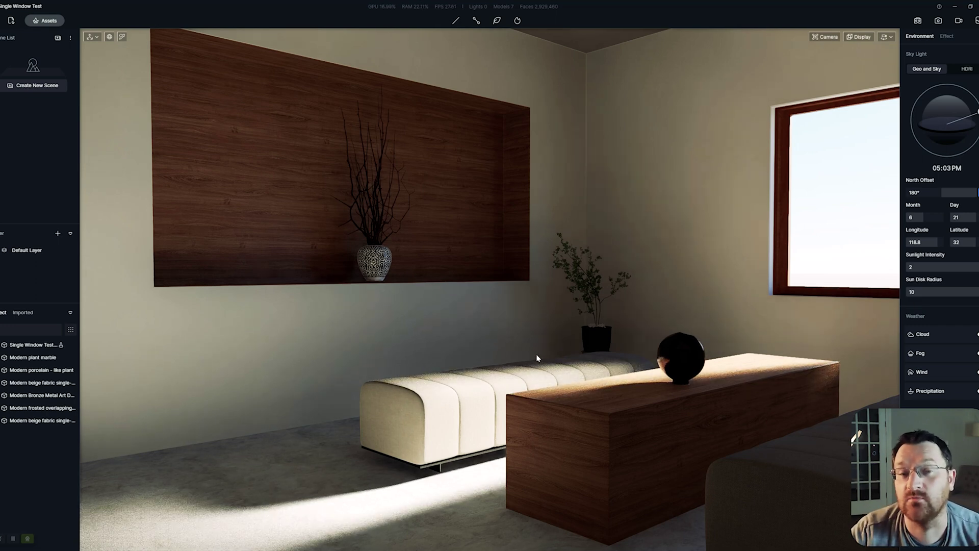
{"action": "key", "text": "q"}
{"action": "key", "text": "e"}
{"action": "mouse_move", "coordinate": [566, 356]}
{"action": "right_mouse_down"}
{"action": "mouse_move", "coordinate": [565, 341]}
{"action": "mouse_move", "coordinate": [565, 350]}
{"action": "right_mouse_up"}
{"action": "mouse_move", "coordinate": [977, 289]}
{"action": "left_mouse_down"}
{"action": "mouse_move", "coordinate": [916, 292]}
{"action": "mouse_move", "coordinate": [978, 291]}
{"action": "left_mouse_up"}
Examine the sunlight and shadow edges on the table, bench, floor and niche wall up close and from a distance
{"action": "scroll", "coordinate": [695, 381], "scroll_direction": "down", "scroll_amount": 2}
{"action": "right_click_drag", "start_coordinate": [695, 380], "coordinate": [758, 441]}
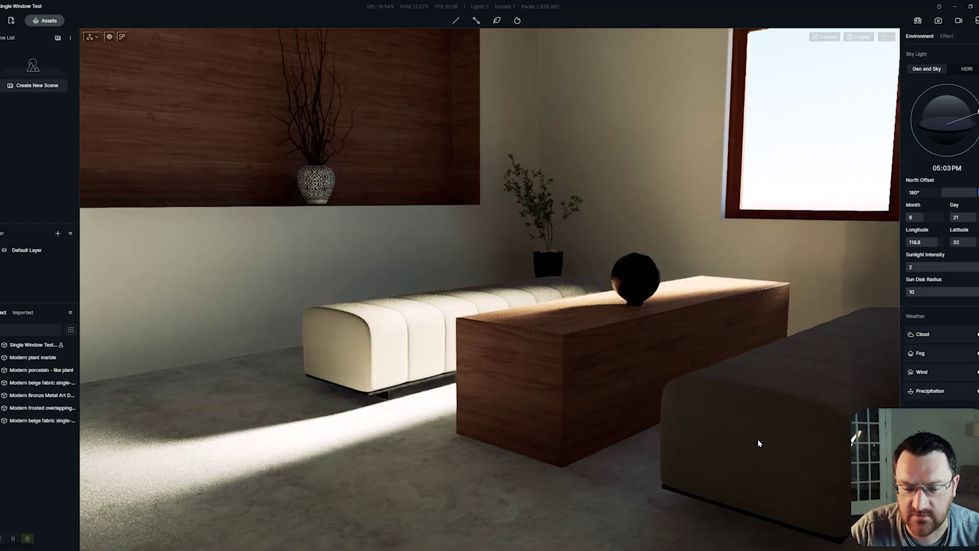
{"action": "scroll", "coordinate": [658, 381], "scroll_direction": "up", "scroll_amount": 5}
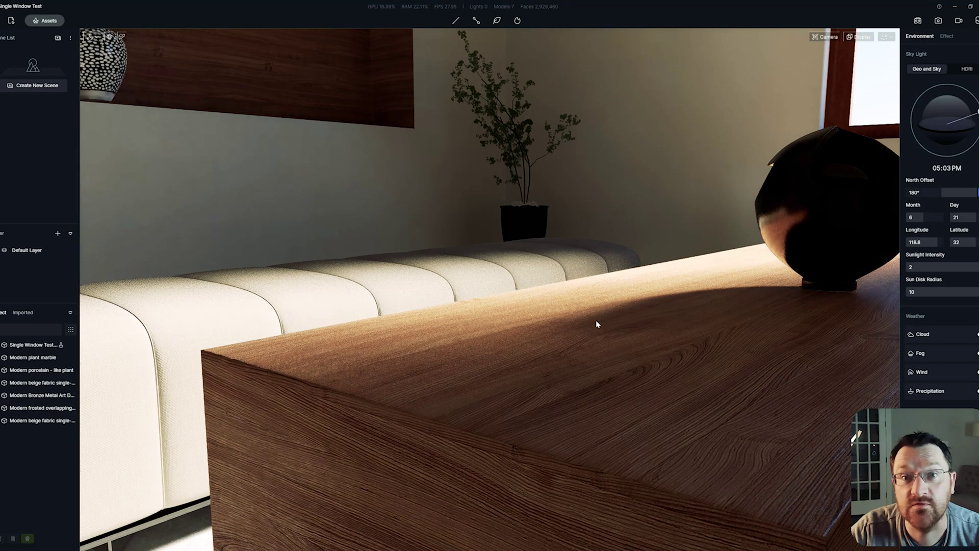
{"action": "scroll", "coordinate": [585, 343], "scroll_direction": "down", "scroll_amount": 5}
{"action": "right_click_drag", "start_coordinate": [584, 343], "coordinate": [534, 319]}
{"action": "scroll", "coordinate": [663, 311], "scroll_direction": "down", "scroll_amount": 2}
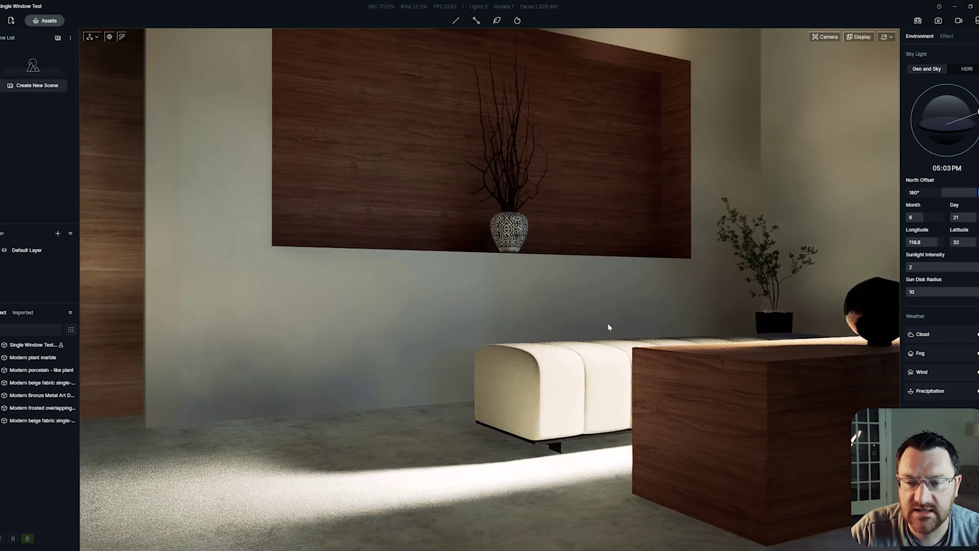
{"action": "scroll", "coordinate": [614, 322], "scroll_direction": "down", "scroll_amount": 2}
{"action": "right_click_drag", "start_coordinate": [614, 322], "coordinate": [638, 270]}
{"action": "scroll", "coordinate": [657, 316], "scroll_direction": "down", "scroll_amount": 2}
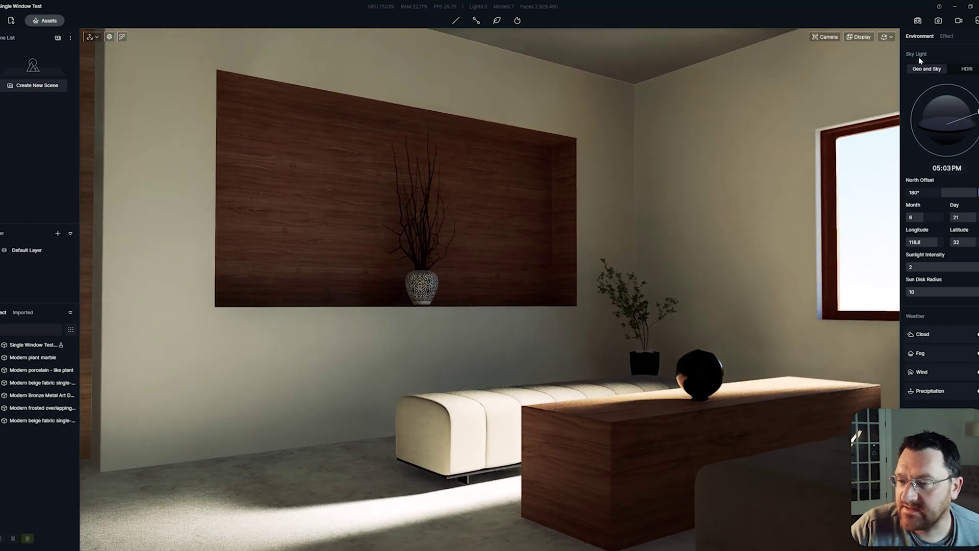
Try a bloom of 0.32 in the post-processing effects and check the glow around the window and the niche wall
{"action": "left_click", "coordinate": [946, 37]}
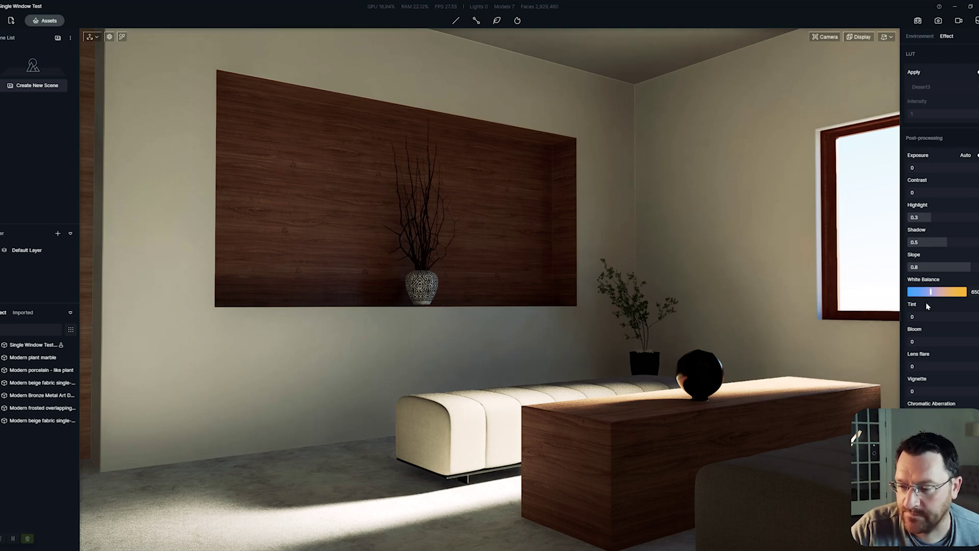
{"action": "scroll", "coordinate": [925, 217], "scroll_direction": "down", "scroll_amount": 1}
{"action": "left_click_drag", "start_coordinate": [913, 328], "coordinate": [918, 329]}
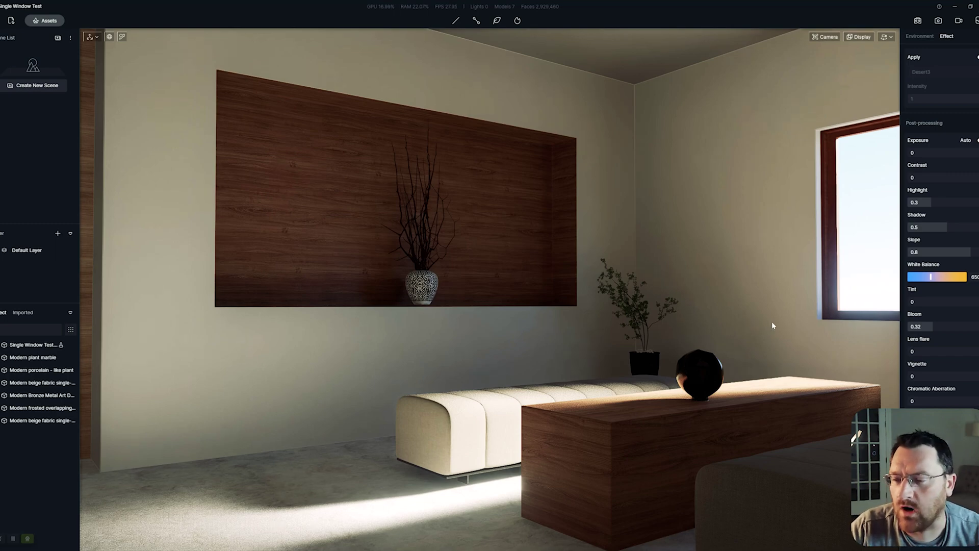
{"action": "right_click_drag", "start_coordinate": [772, 322], "coordinate": [933, 327]}
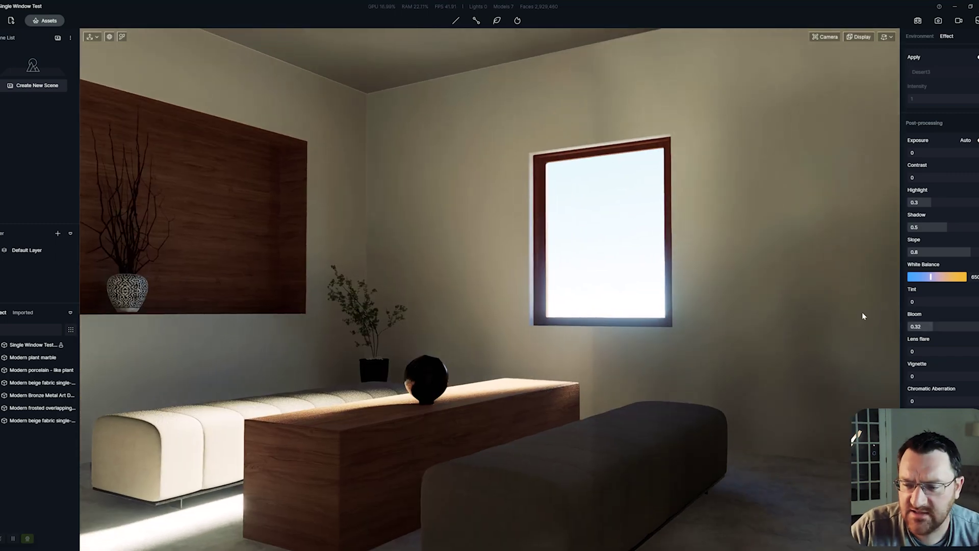
{"action": "right_click_drag", "start_coordinate": [619, 292], "coordinate": [564, 290]}
{"action": "key", "text": "w"}
{"action": "right_click_drag", "start_coordinate": [796, 343], "coordinate": [536, 345]}
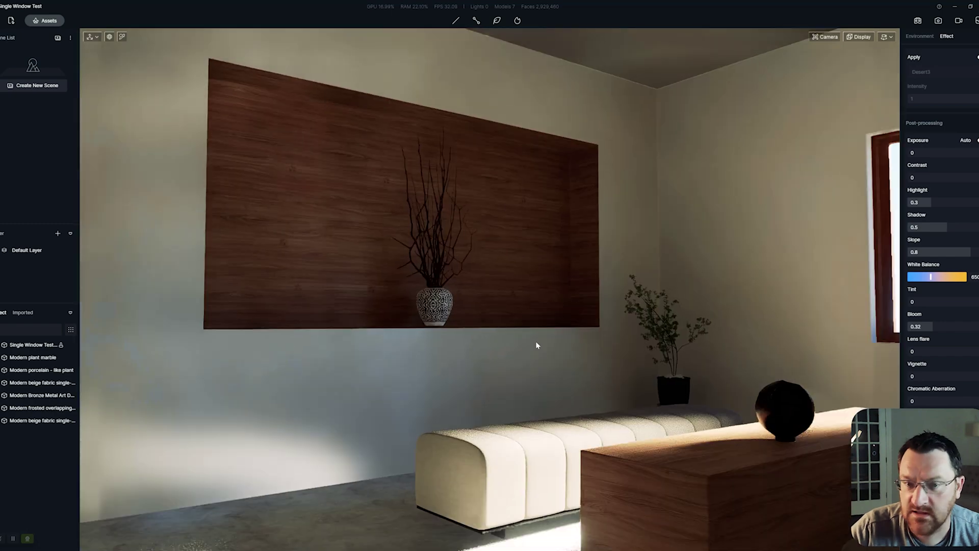
{"action": "key", "text": "s"}
Reset the bloom to 0 and frame the niche, table and window
{"action": "left_click_drag", "start_coordinate": [927, 326], "coordinate": [900, 327]}
{"action": "key", "text": "s"}
{"action": "key", "text": "w"}
{"action": "right_click_drag", "start_coordinate": [759, 328], "coordinate": [792, 304]}
{"action": "key", "text": "s"}
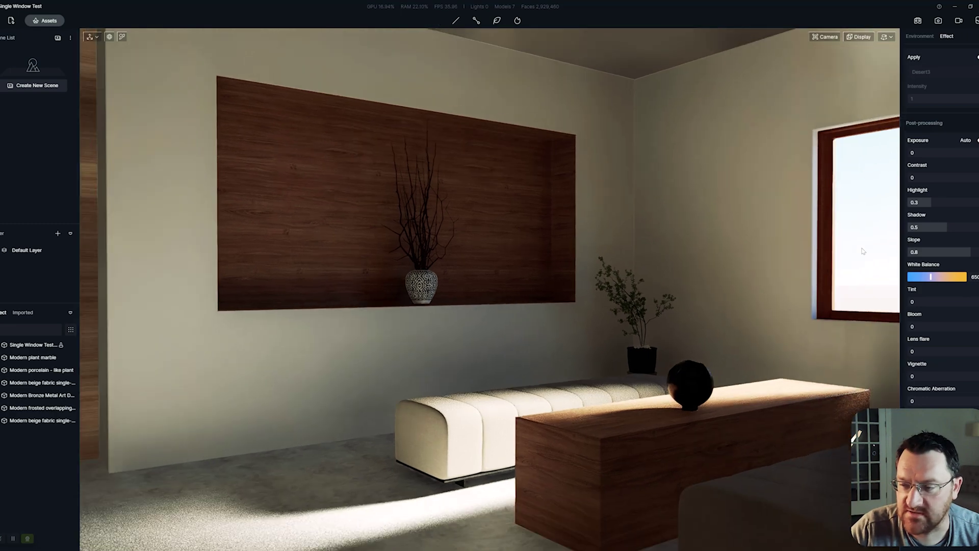
Try automatic exposure and examine its effect on the window, niche wall and furniture
{"action": "left_click", "coordinate": [976, 141]}
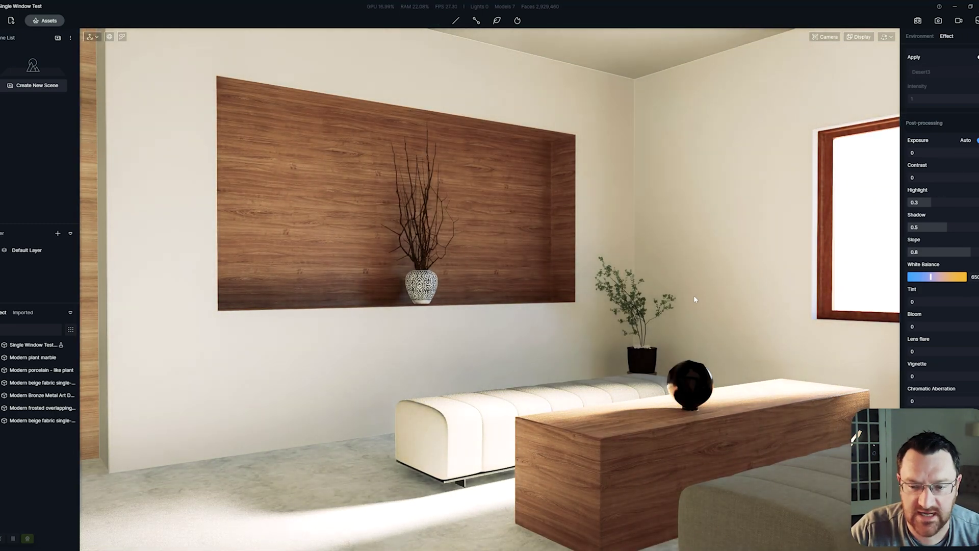
{"action": "right_click_drag", "start_coordinate": [611, 326], "coordinate": [638, 317]}
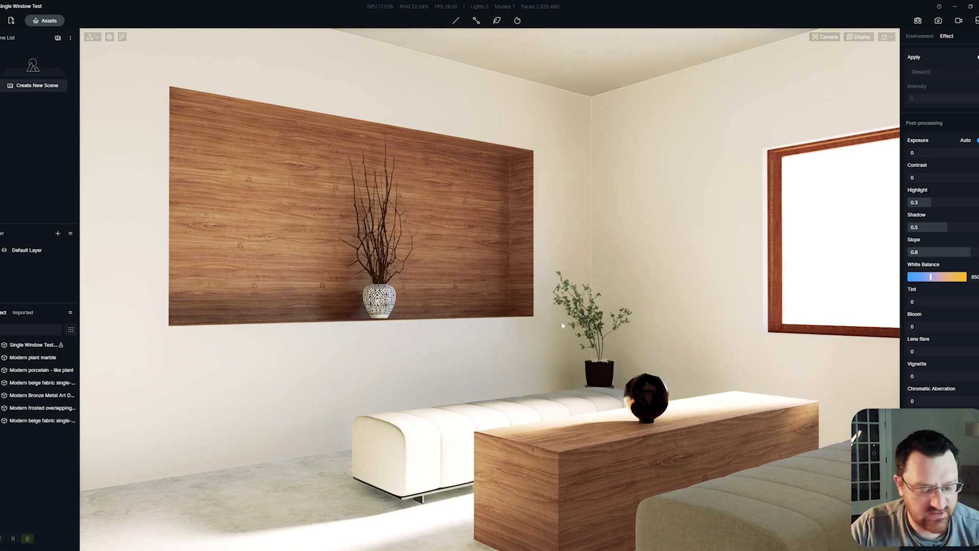
{"action": "right_click_drag", "start_coordinate": [547, 326], "coordinate": [688, 311]}
{"action": "scroll", "coordinate": [623, 235], "scroll_direction": "up", "scroll_amount": 1}
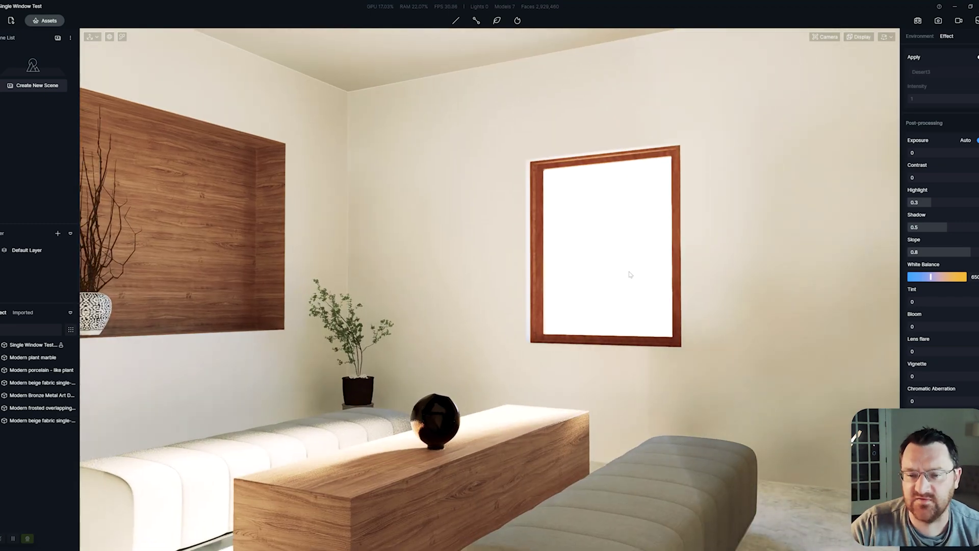
{"action": "right_click_drag", "start_coordinate": [602, 323], "coordinate": [439, 320]}
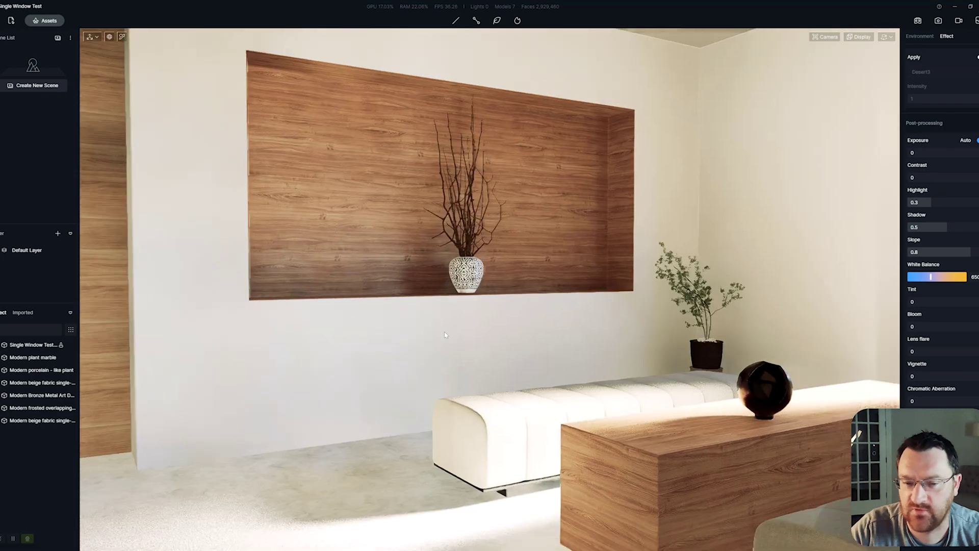
{"action": "scroll", "coordinate": [601, 321], "scroll_direction": "down", "scroll_amount": 2}
{"action": "right_click_drag", "start_coordinate": [602, 321], "coordinate": [673, 312]}
{"action": "middle_click_drag", "start_coordinate": [591, 316], "coordinate": [538, 316]}
{"action": "key", "text": "a"}
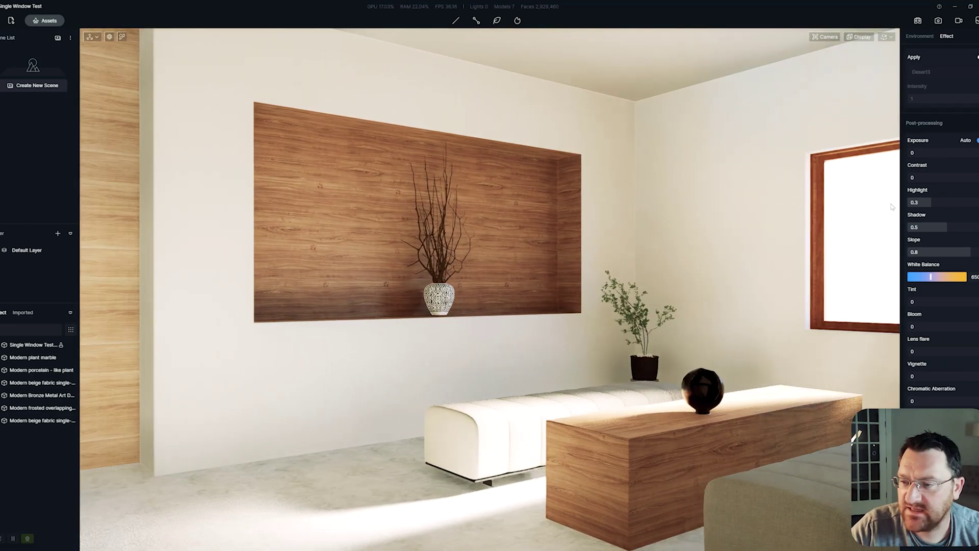
{"action": "key", "text": "d"}
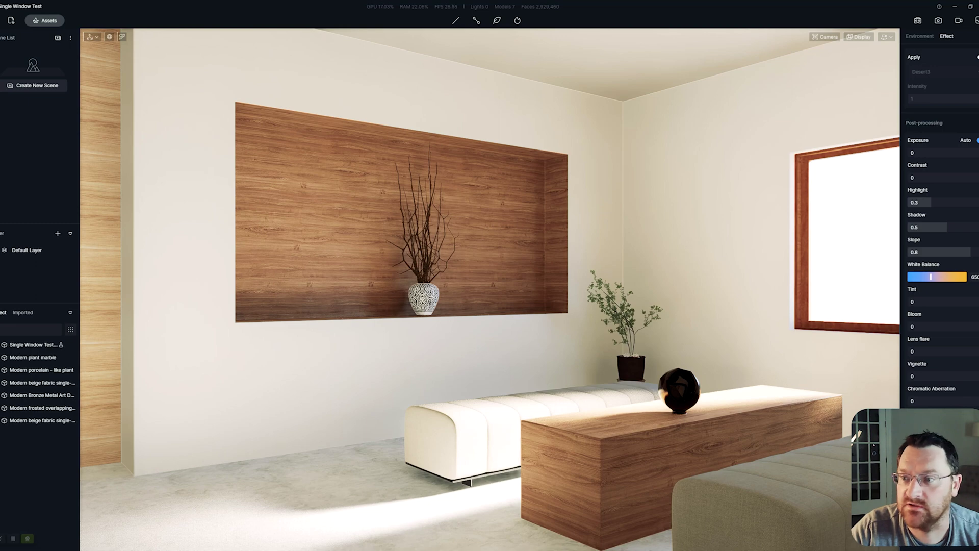
Turn off automatic exposure and set the exposure manually to 0.19
{"action": "left_click", "coordinate": [978, 141]}
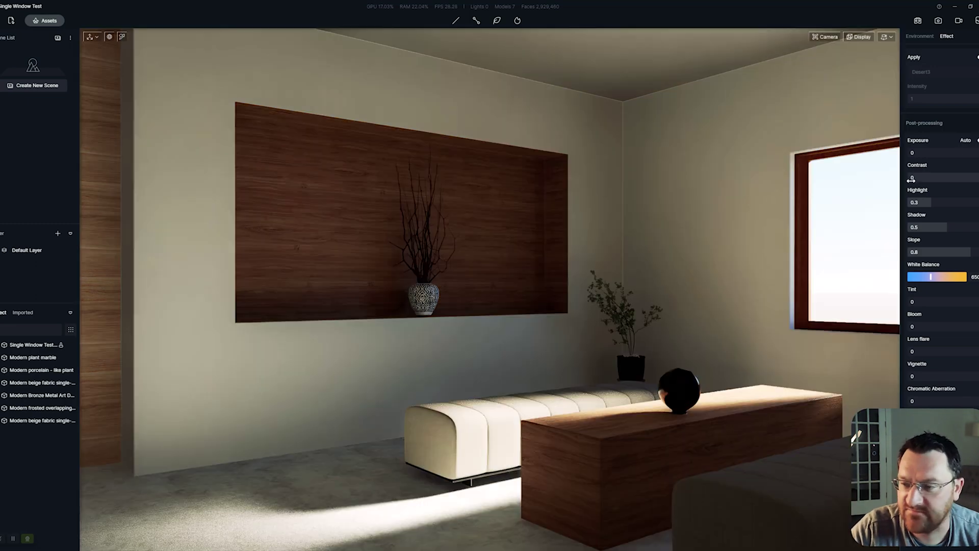
{"action": "left_click_drag", "start_coordinate": [947, 151], "coordinate": [953, 152]}
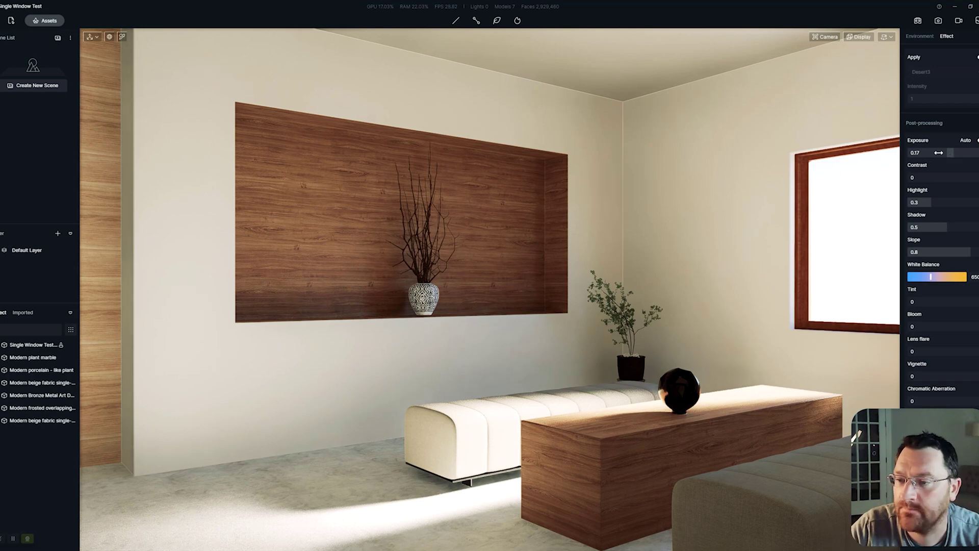
{"action": "left_click_drag", "start_coordinate": [951, 151], "coordinate": [954, 152]}
{"action": "middle_click_drag", "start_coordinate": [767, 247], "coordinate": [758, 230]}
{"action": "scroll", "coordinate": [759, 230], "scroll_direction": "up", "scroll_amount": 3}
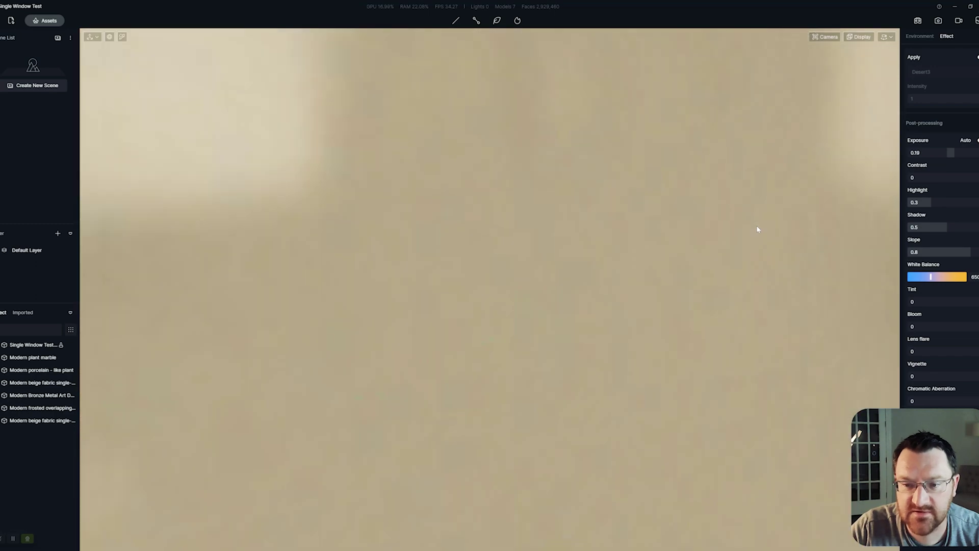
{"action": "scroll", "coordinate": [757, 230], "scroll_direction": "down", "scroll_amount": 3}
{"action": "scroll", "coordinate": [758, 229], "scroll_direction": "up", "scroll_amount": 1}
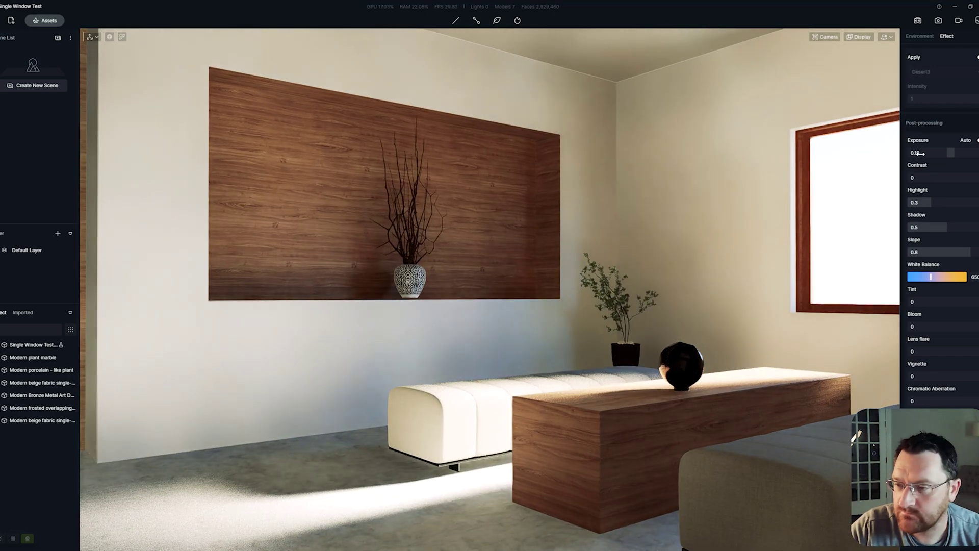
{"action": "key", "text": "e"}
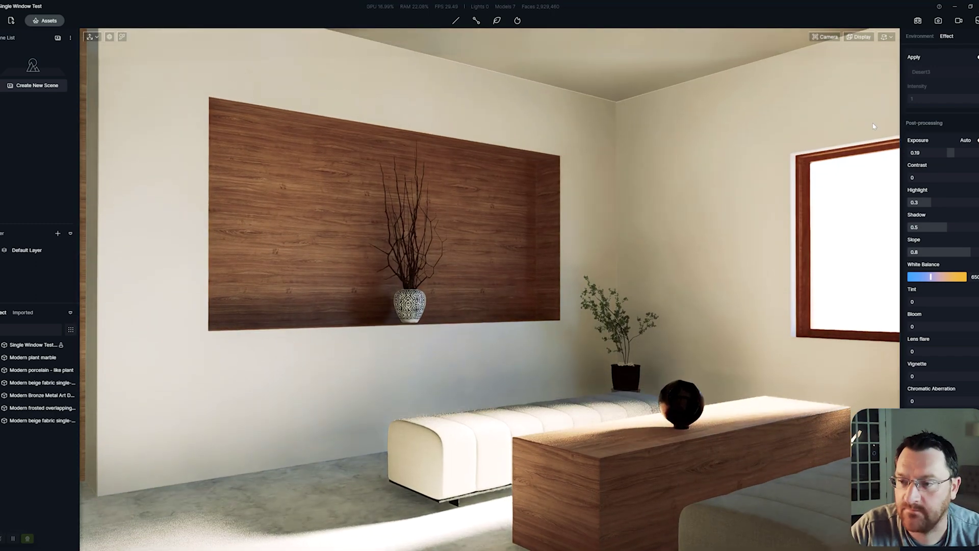
Change the environment's sky light from Geo and Sky to HDRI
{"action": "scroll", "coordinate": [935, 147], "scroll_direction": "up", "scroll_amount": 1}
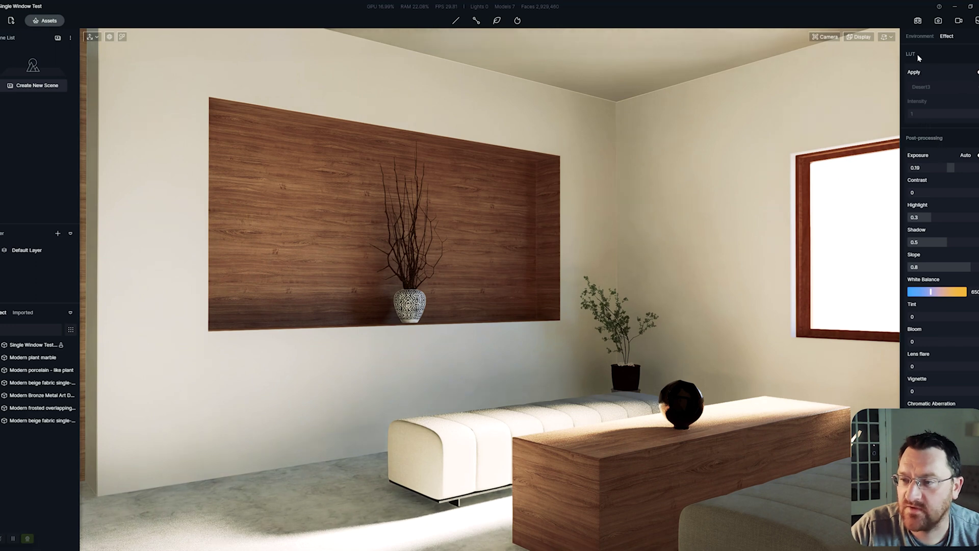
{"action": "left_click", "coordinate": [920, 38]}
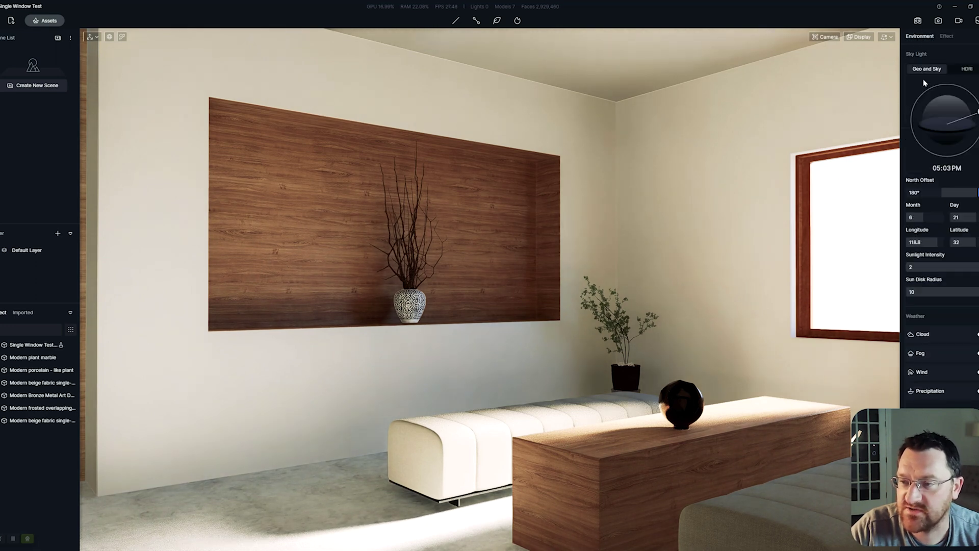
{"action": "left_click", "coordinate": [966, 69]}
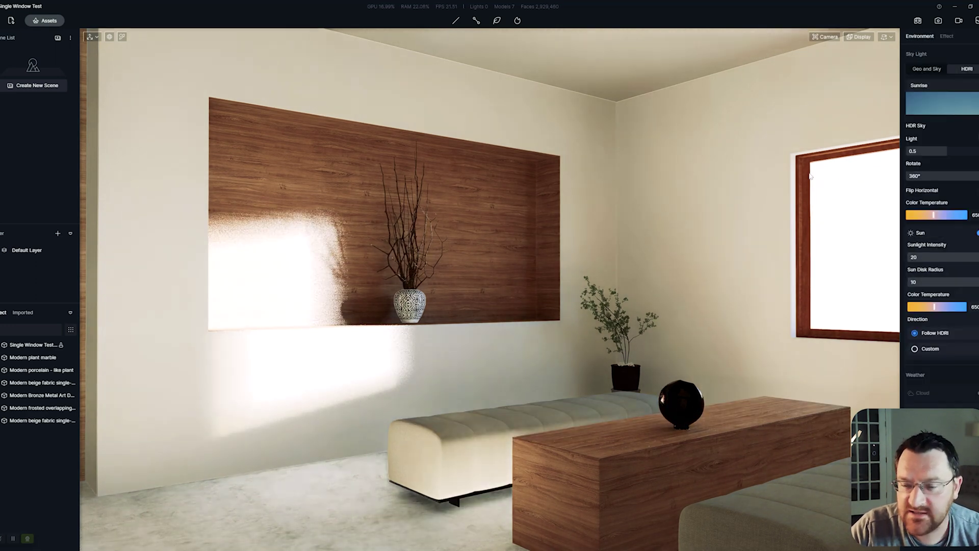
Keep the Sunrise HDRI, raise its sky light to 1 and undo a trial rotation
{"action": "left_click", "coordinate": [928, 108]}
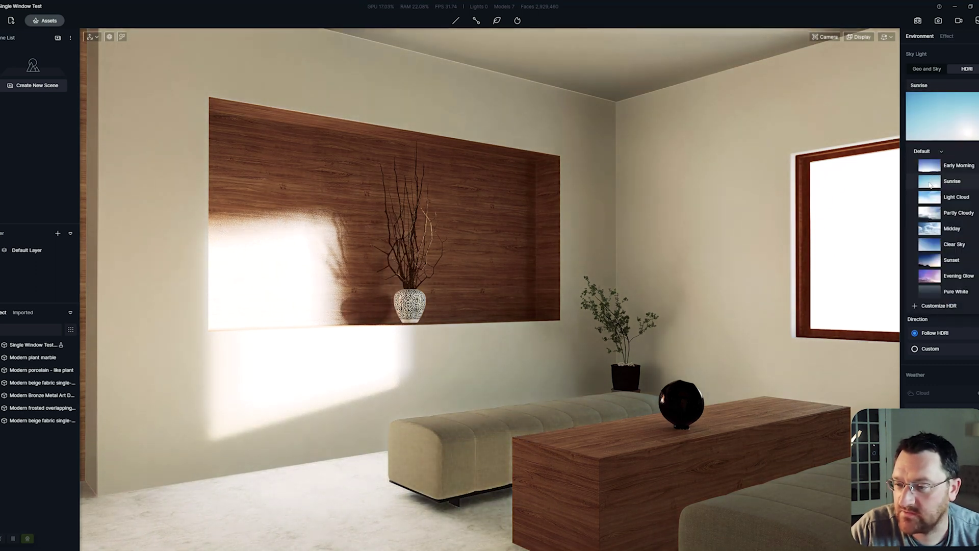
{"action": "left_click", "coordinate": [942, 90]}
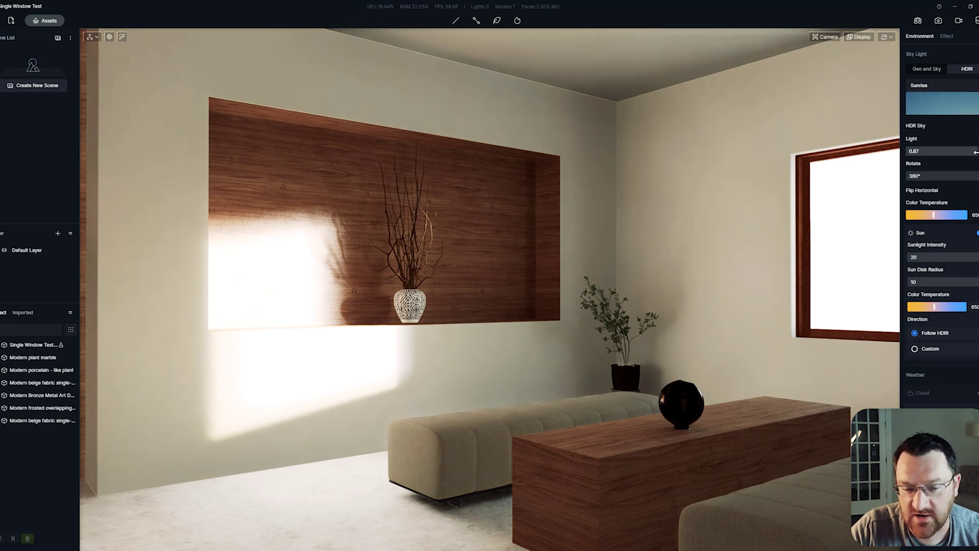
{"action": "mouse_move", "coordinate": [974, 175]}
{"action": "left_mouse_down"}
{"action": "mouse_move", "coordinate": [948, 177]}
{"action": "mouse_move", "coordinate": [978, 176]}
{"action": "left_mouse_up"}
{"action": "key", "text": "ctrl+z"}
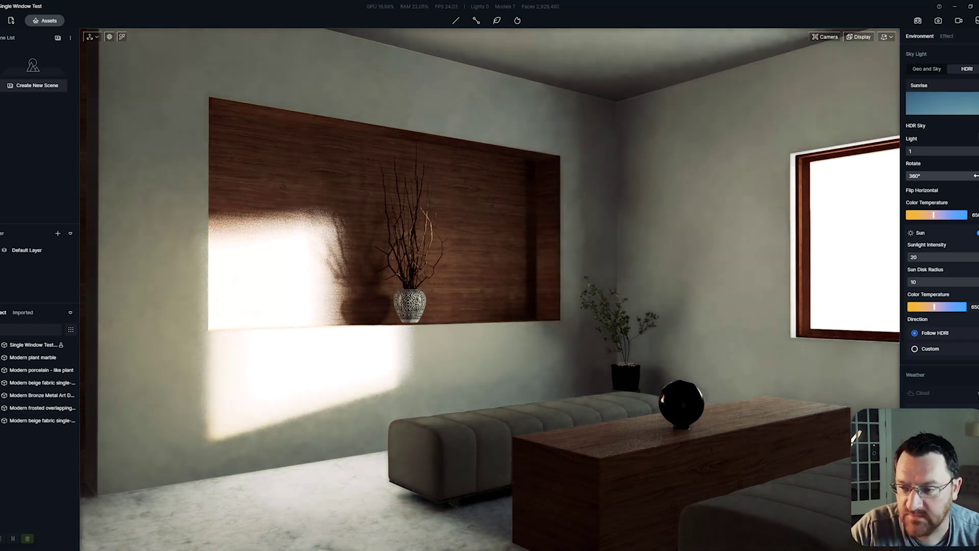
Examine the window, niche and benches, and try rotating the HDRI sky, leaving it at 360°
{"action": "scroll", "coordinate": [714, 229], "scroll_direction": "down", "scroll_amount": 2}
{"action": "right_click_drag", "start_coordinate": [713, 230], "coordinate": [770, 261]}
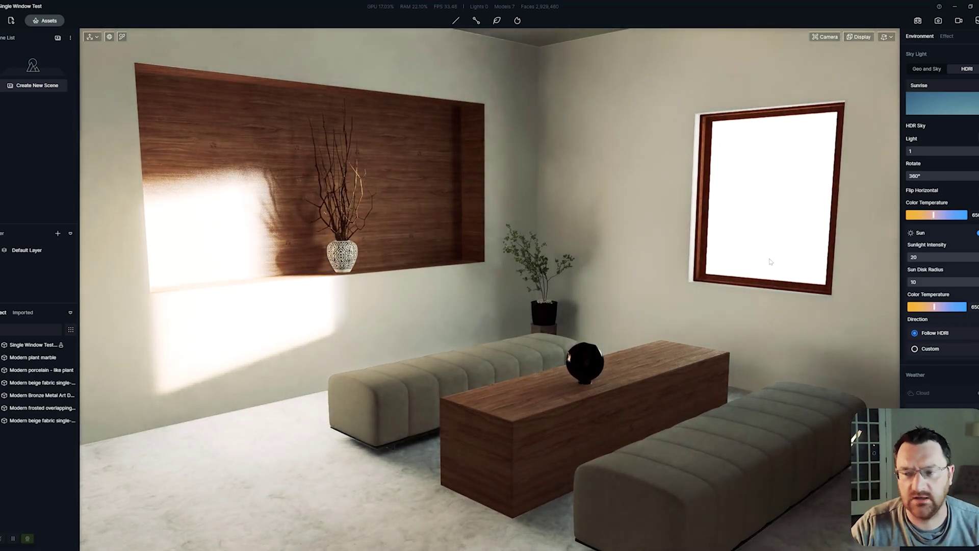
{"action": "right_click_drag", "start_coordinate": [637, 259], "coordinate": [681, 233]}
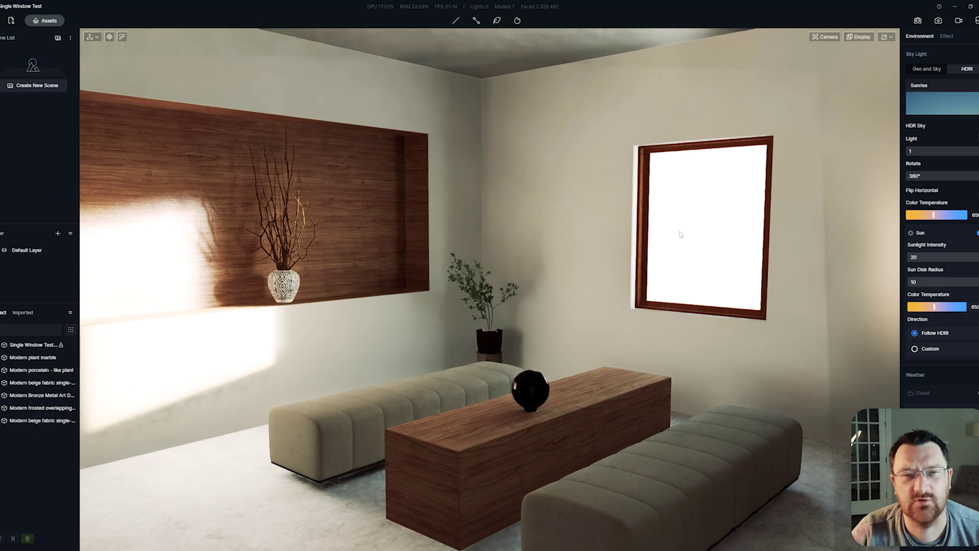
{"action": "right_click_drag", "start_coordinate": [641, 280], "coordinate": [529, 231]}
{"action": "scroll", "coordinate": [608, 247], "scroll_direction": "up", "scroll_amount": 2}
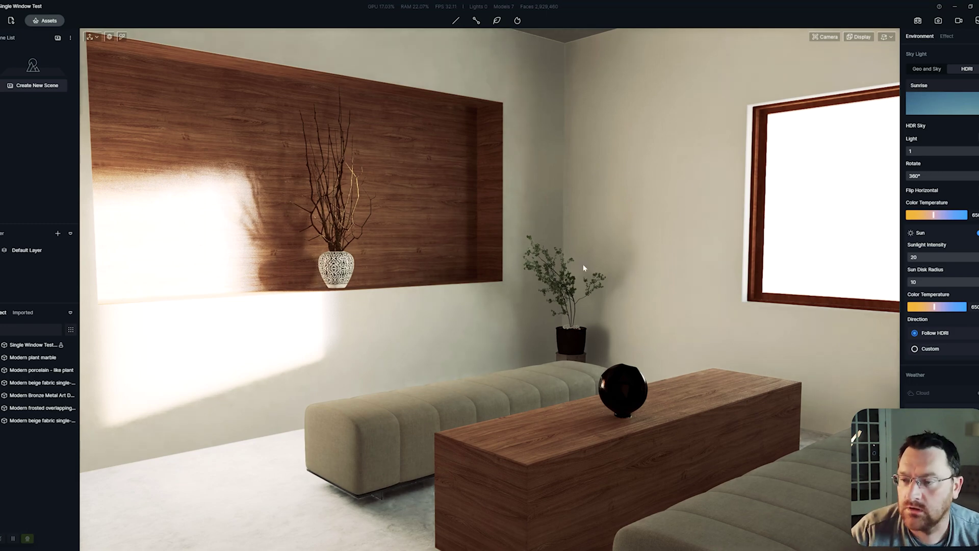
{"action": "scroll", "coordinate": [584, 269], "scroll_direction": "down", "scroll_amount": 2}
{"action": "mouse_move", "coordinate": [960, 176]}
{"action": "left_mouse_down"}
{"action": "mouse_move", "coordinate": [940, 176]}
{"action": "mouse_move", "coordinate": [978, 176]}
{"action": "left_mouse_up"}
Try the HDRI lighting without the sun and switch the sun back on
{"action": "right_click_drag", "start_coordinate": [765, 210], "coordinate": [743, 202]}
{"action": "left_click", "coordinate": [977, 233]}
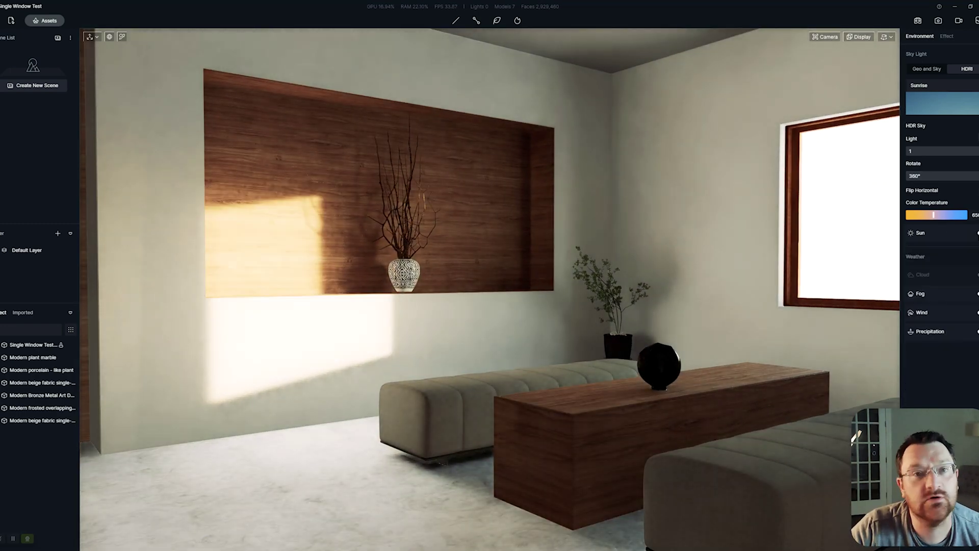
{"action": "left_click", "coordinate": [977, 233]}
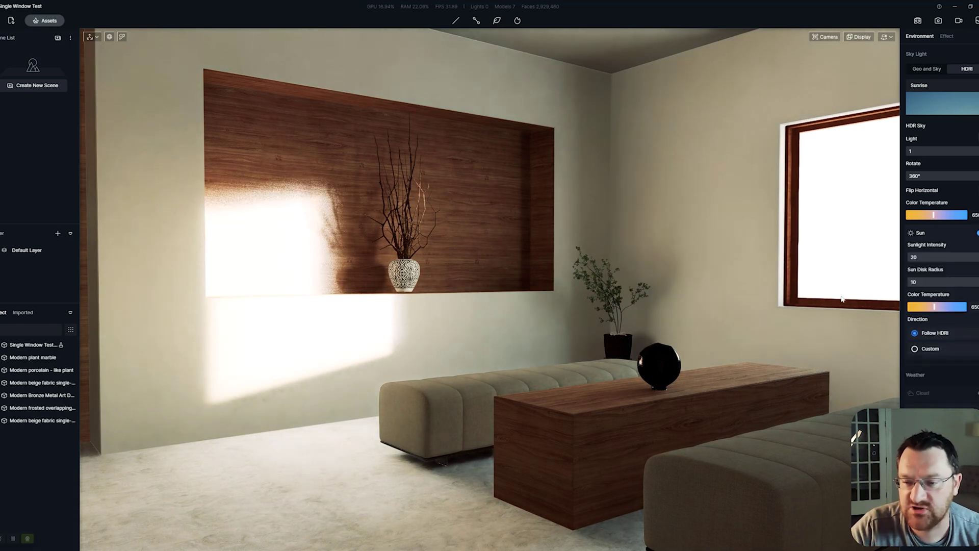
Try a sunlight intensity and sun disk radius of 0, and restore them to 20 and 10
{"action": "left_click_drag", "start_coordinate": [937, 256], "coordinate": [892, 257]}
{"action": "left_click_drag", "start_coordinate": [960, 282], "coordinate": [888, 283]}
{"action": "right_click_drag", "start_coordinate": [820, 268], "coordinate": [810, 259]}
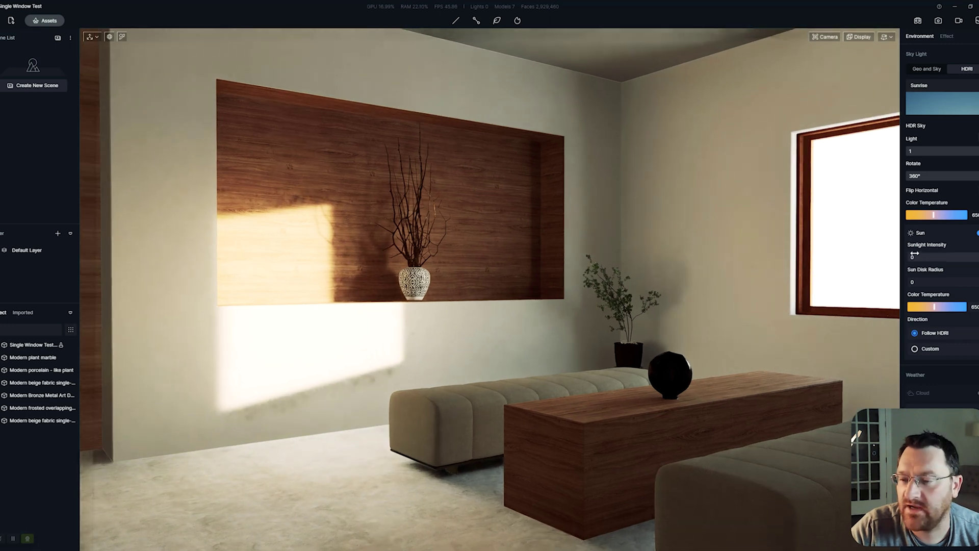
{"action": "left_click_drag", "start_coordinate": [915, 257], "coordinate": [967, 258]}
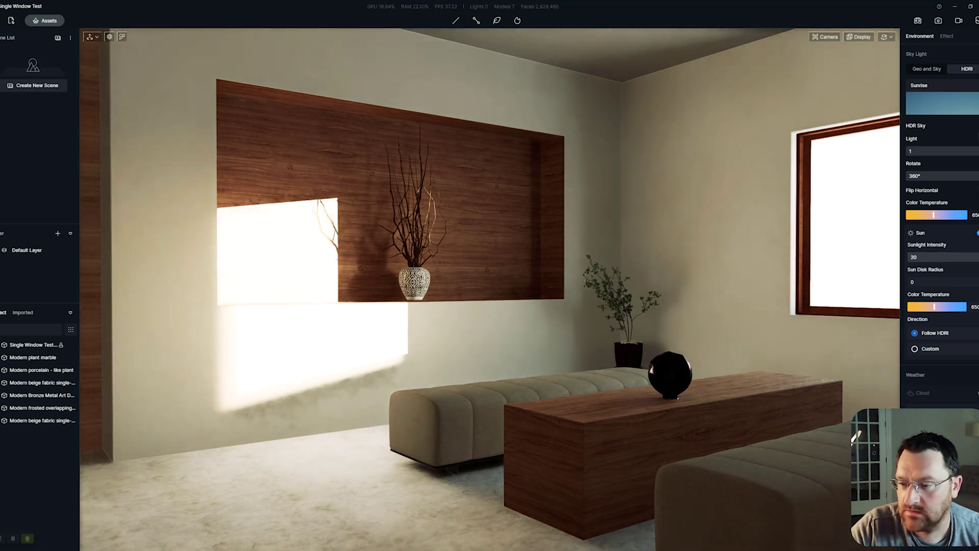
{"action": "left_click_drag", "start_coordinate": [922, 282], "coordinate": [970, 280]}
Compare the Geo and Sky lighting with the HDRI lighting and return to HDRI
{"action": "left_click", "coordinate": [926, 68]}
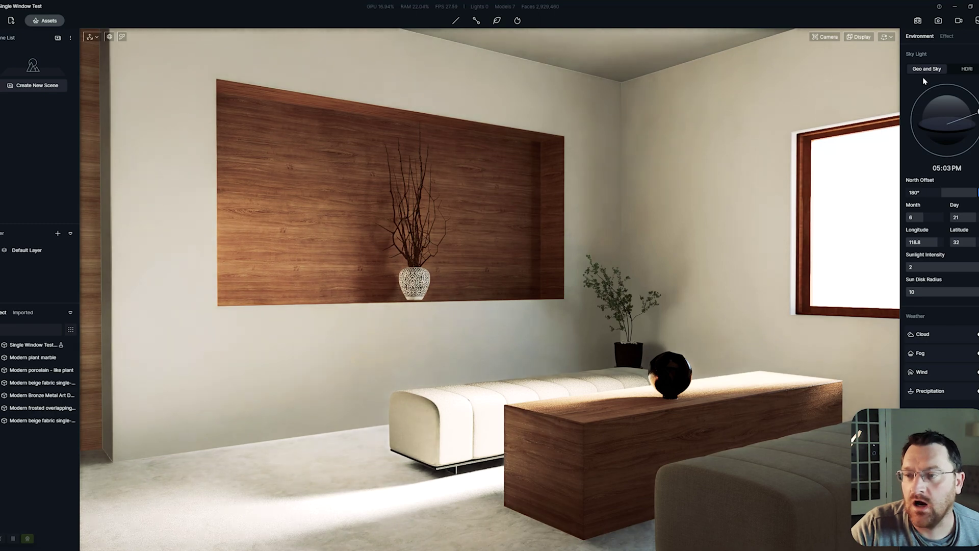
{"action": "left_click", "coordinate": [966, 69]}
{"action": "scroll", "coordinate": [819, 187], "scroll_direction": "up", "scroll_amount": 2}
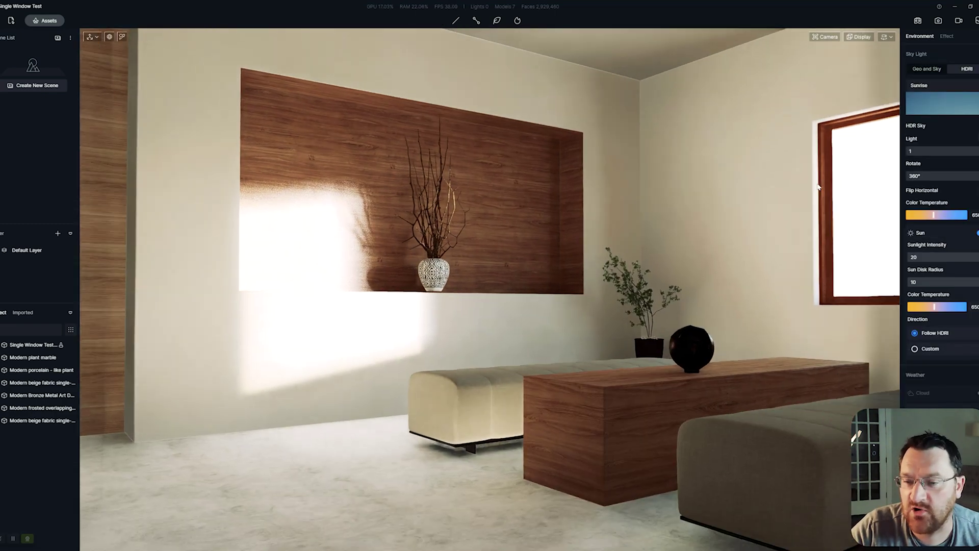
Try the Midday HDRI sky seen from outside, and replace it with the Sunset sky
{"action": "right_click_drag", "start_coordinate": [818, 187], "coordinate": [704, 229]}
{"action": "scroll", "coordinate": [769, 228], "scroll_direction": "up", "scroll_amount": 5}
{"action": "left_click", "coordinate": [938, 111]}
{"action": "left_click", "coordinate": [930, 229]}
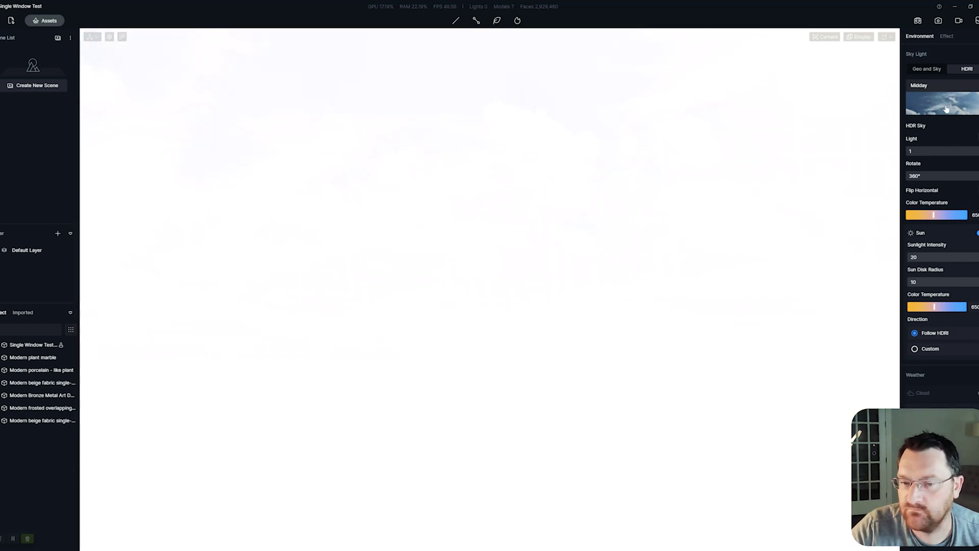
{"action": "left_click", "coordinate": [946, 108]}
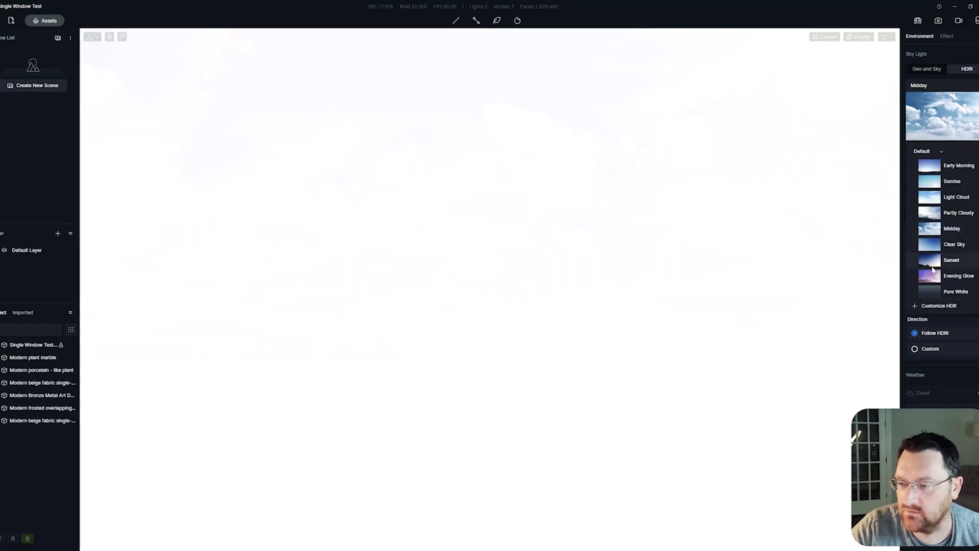
{"action": "left_click", "coordinate": [932, 265]}
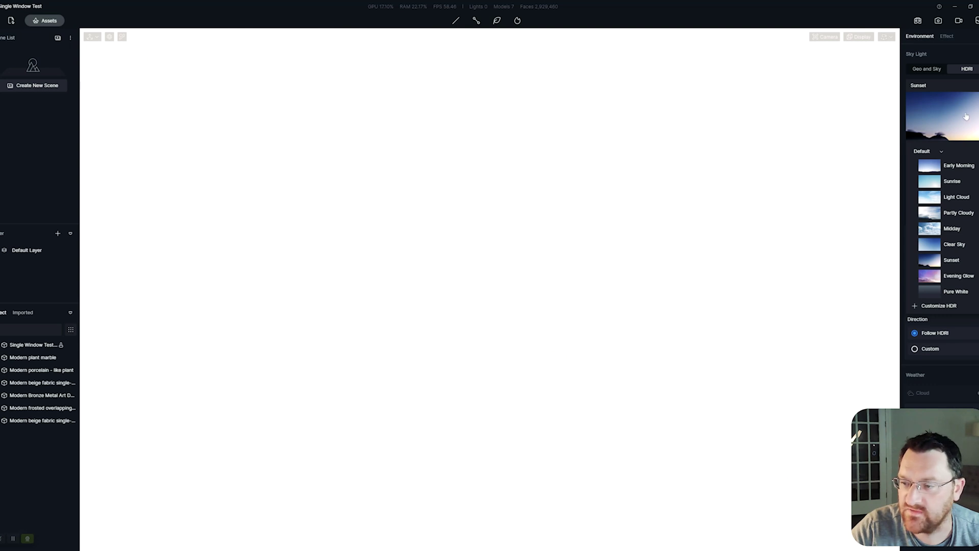
Lower the exposure to -0.34 and frame the niche and window under the Sunset sky
{"action": "left_click", "coordinate": [949, 37]}
{"action": "left_click_drag", "start_coordinate": [947, 168], "coordinate": [934, 168]}
{"action": "right_click_drag", "start_coordinate": [839, 224], "coordinate": [949, 255]}
{"action": "scroll", "coordinate": [653, 273], "scroll_direction": "up", "scroll_amount": 3}
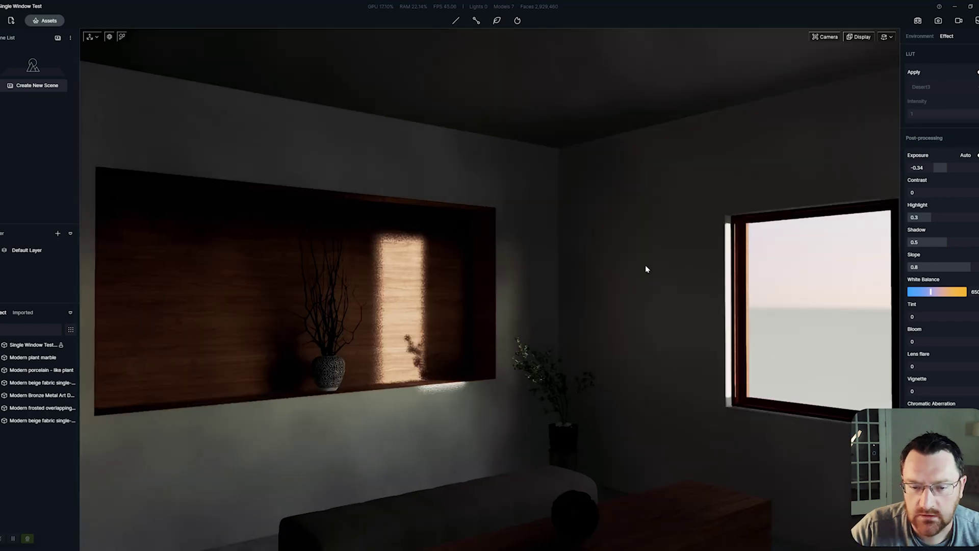
{"action": "right_click_drag", "start_coordinate": [646, 268], "coordinate": [737, 261]}
Change the HDRI sky from Sunset back to Sunrise
{"action": "left_click", "coordinate": [931, 38]}
{"action": "left_click", "coordinate": [945, 37]}
{"action": "left_click", "coordinate": [936, 37]}
{"action": "left_click", "coordinate": [955, 100]}
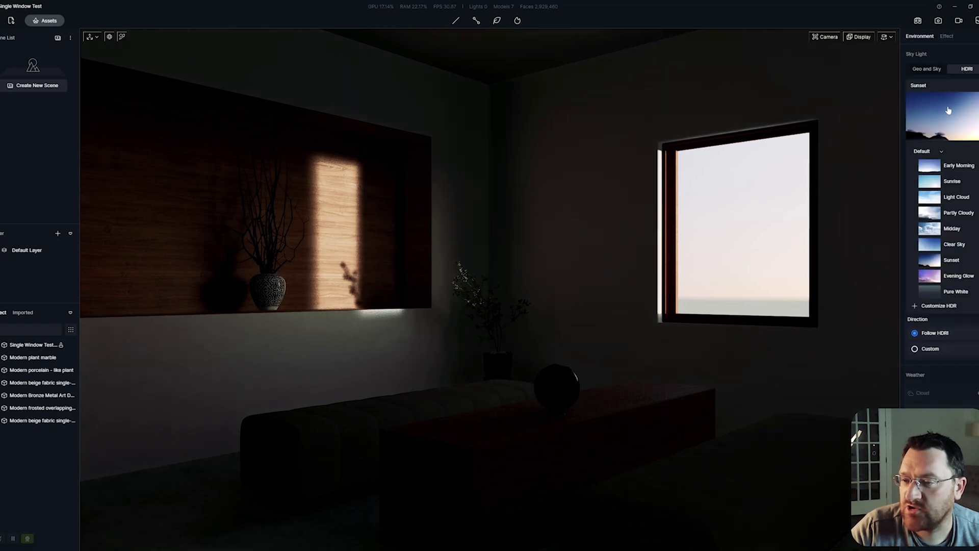
{"action": "left_click", "coordinate": [929, 180]}
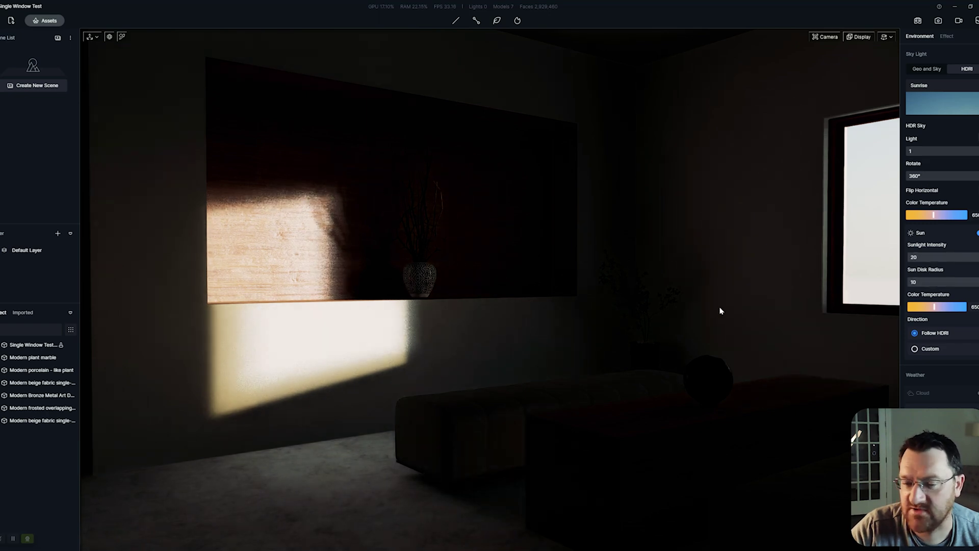
Set the exposure to 0 and frame the niche, benches and window
{"action": "right_click_drag", "start_coordinate": [713, 307], "coordinate": [788, 180]}
{"action": "left_click", "coordinate": [946, 36]}
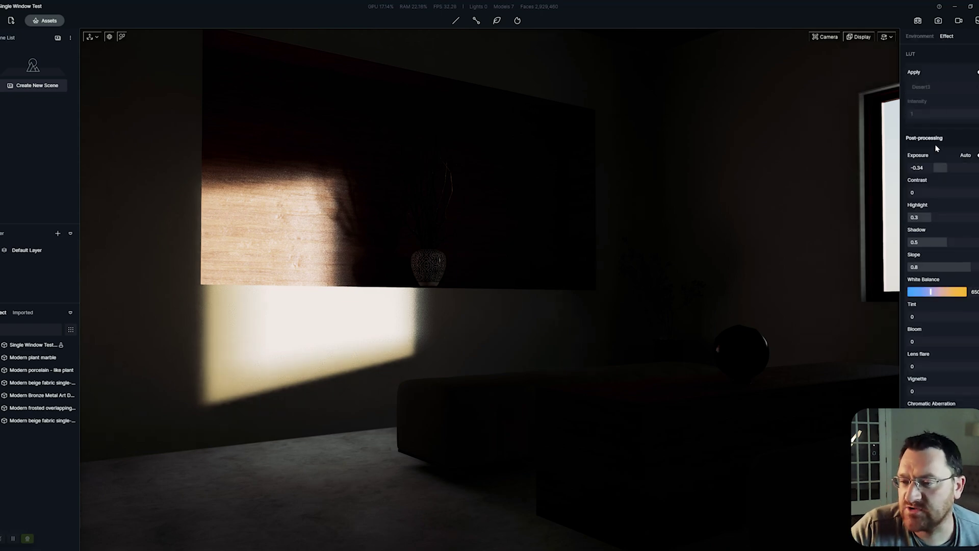
{"action": "left_click_drag", "start_coordinate": [936, 168], "coordinate": [946, 171]}
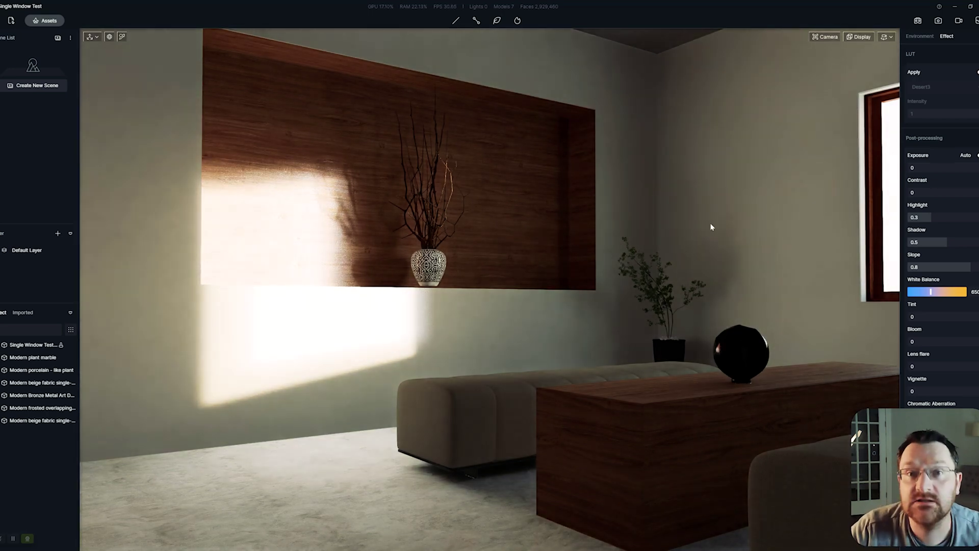
{"action": "right_click_drag", "start_coordinate": [653, 249], "coordinate": [702, 236]}
{"action": "middle_click_drag", "start_coordinate": [702, 236], "coordinate": [719, 258]}
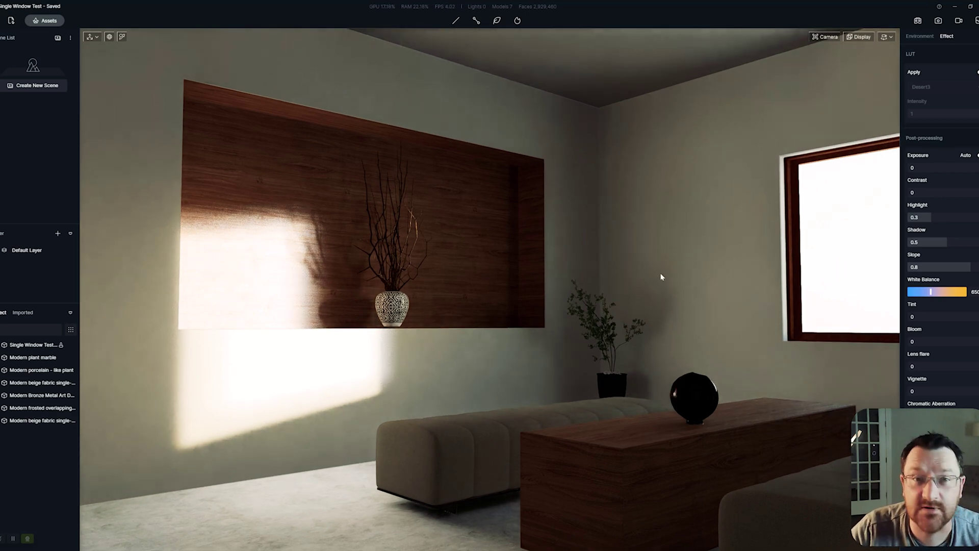
Place a Rect Light outside the building beside the window
{"action": "left_click", "coordinate": [455, 21]}
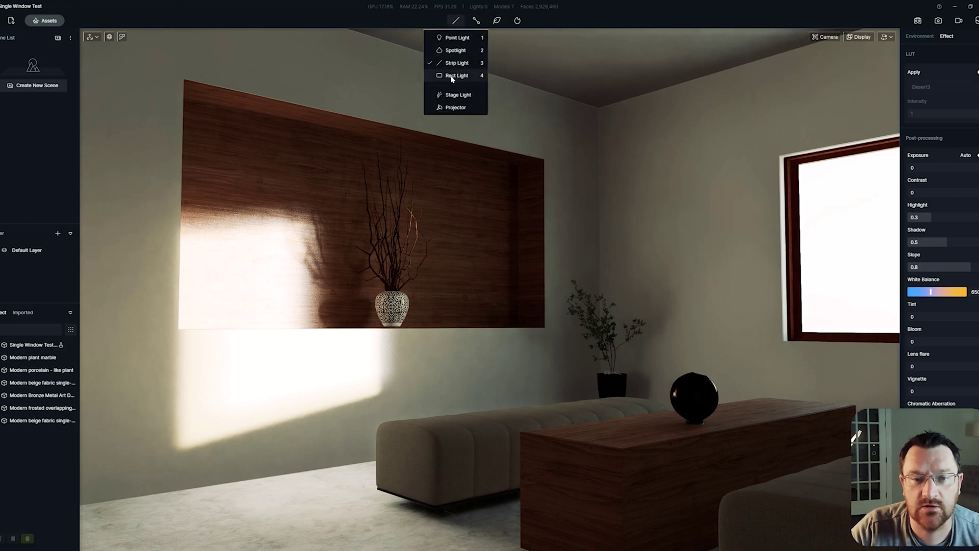
{"action": "left_click", "coordinate": [452, 78]}
{"action": "right_click_drag", "start_coordinate": [658, 232], "coordinate": [681, 316]}
{"action": "scroll", "coordinate": [709, 297], "scroll_direction": "up", "scroll_amount": 5}
{"action": "scroll", "coordinate": [545, 301], "scroll_direction": "down", "scroll_amount": 10}
{"action": "right_click_drag", "start_coordinate": [524, 304], "coordinate": [349, 323]}
{"action": "right_click_drag", "start_coordinate": [474, 326], "coordinate": [395, 317]}
{"action": "scroll", "coordinate": [387, 308], "scroll_direction": "down", "scroll_amount": 2}
{"action": "right_click_drag", "start_coordinate": [580, 341], "coordinate": [531, 339]}
{"action": "right_click_drag", "start_coordinate": [625, 363], "coordinate": [570, 363]}
{"action": "scroll", "coordinate": [602, 368], "scroll_direction": "up", "scroll_amount": 3}
{"action": "left_click", "coordinate": [589, 393]}
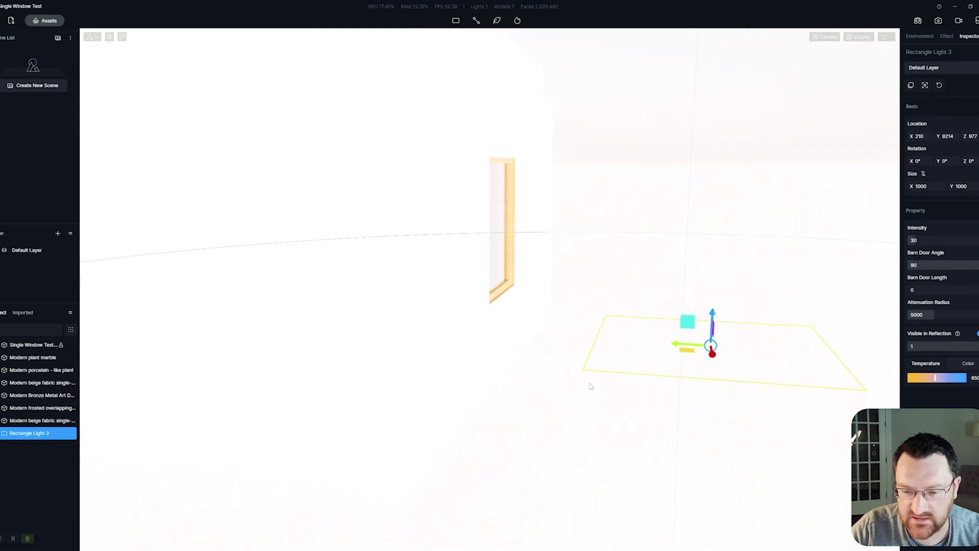
Switch the rectangle light from temperature to colour and make it red
{"action": "right_click_drag", "start_coordinate": [590, 386], "coordinate": [705, 362]}
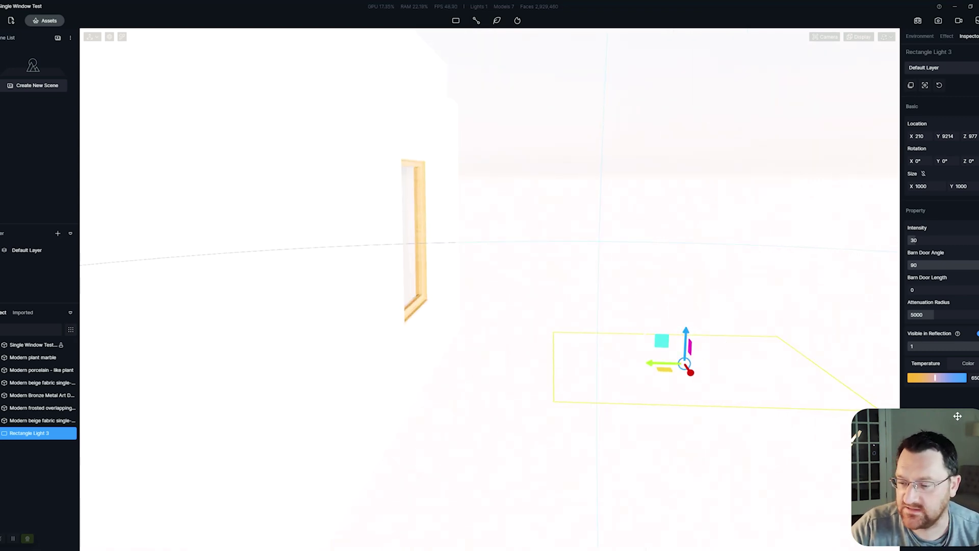
{"action": "left_click", "coordinate": [969, 363]}
{"action": "left_click", "coordinate": [912, 379]}
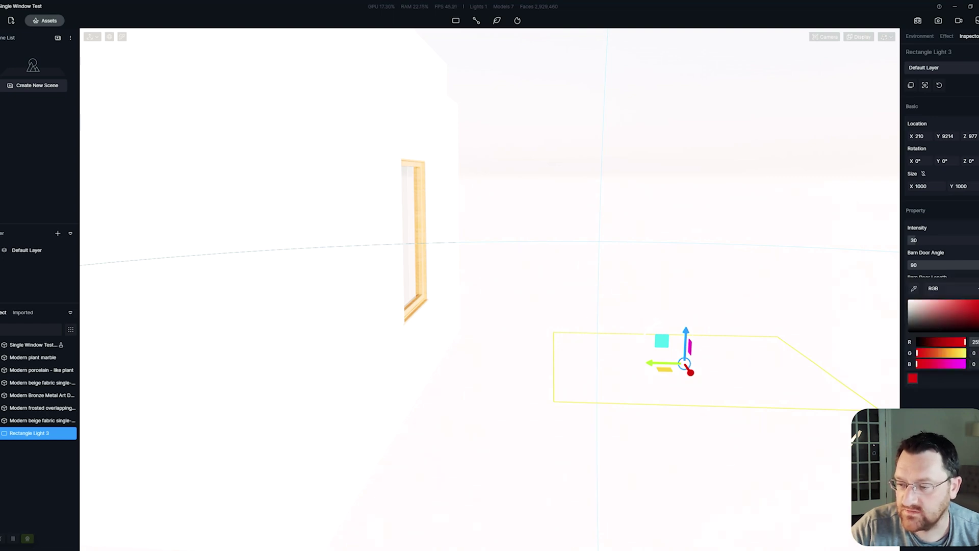
{"action": "right_click_drag", "start_coordinate": [586, 375], "coordinate": [620, 365]}
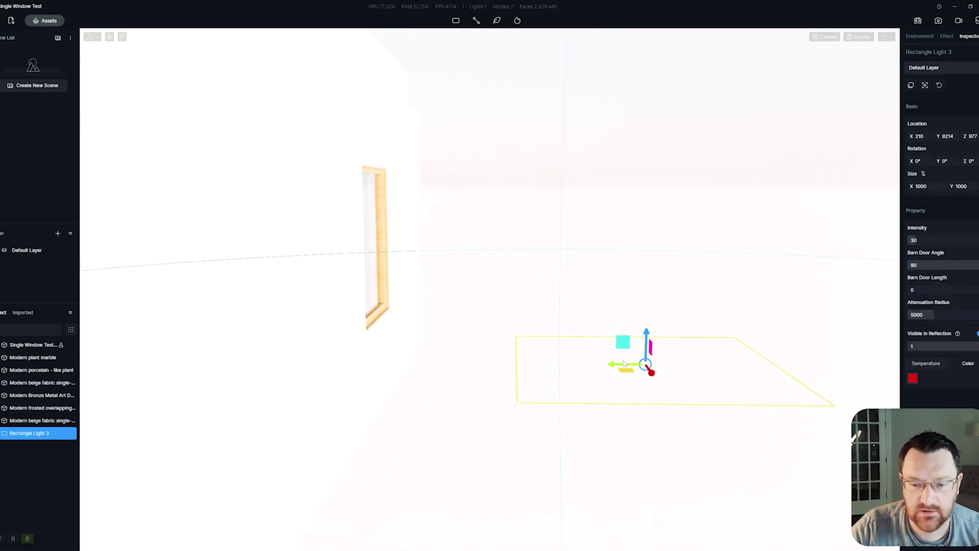
Rotate the rectangle light to 90° about X and move it toward the window wall to Y 7821
{"action": "key", "text": "q"}
{"action": "key", "text": "e"}
{"action": "right_click_drag", "start_coordinate": [612, 293], "coordinate": [612, 287]}
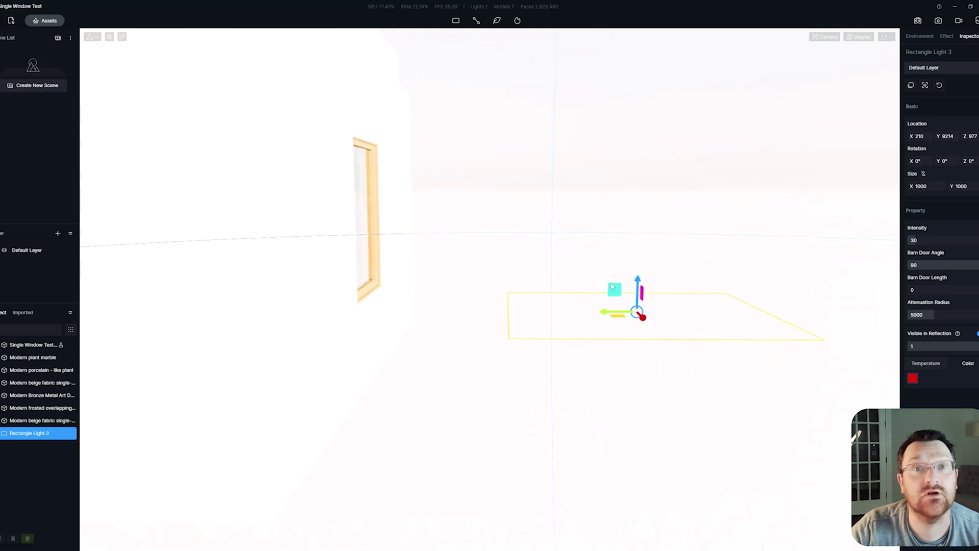
{"action": "left_click_drag", "start_coordinate": [600, 282], "coordinate": [646, 312]}
{"action": "left_click_drag", "start_coordinate": [635, 278], "coordinate": [257, 237]}
Slide the rectangle light along the outside wall to X 2556
{"action": "right_click_drag", "start_coordinate": [524, 273], "coordinate": [721, 411]}
{"action": "right_click_drag", "start_coordinate": [662, 485], "coordinate": [560, 476]}
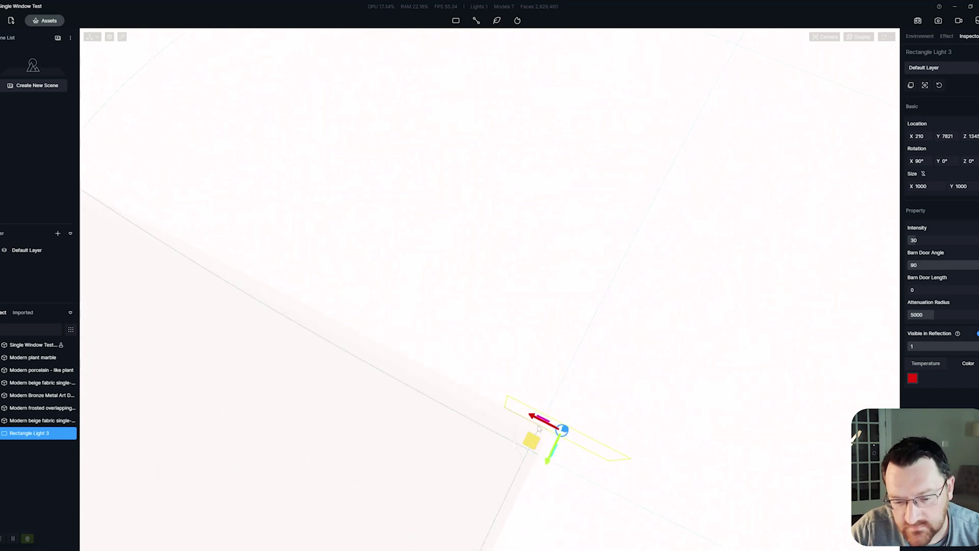
{"action": "left_click_drag", "start_coordinate": [530, 417], "coordinate": [270, 307]}
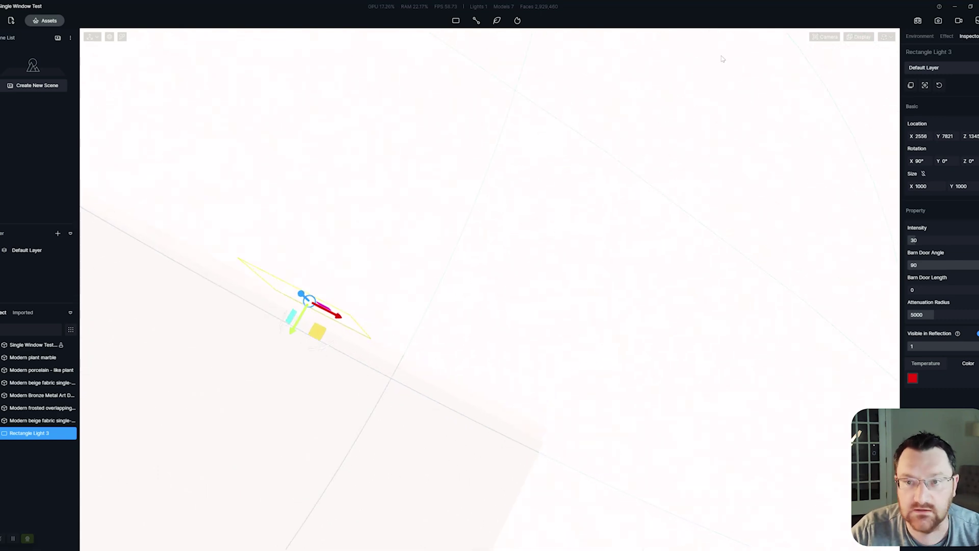
Try another display mode for the overexposed exterior and switch the viewport to Clay Model
{"action": "left_click", "coordinate": [859, 37]}
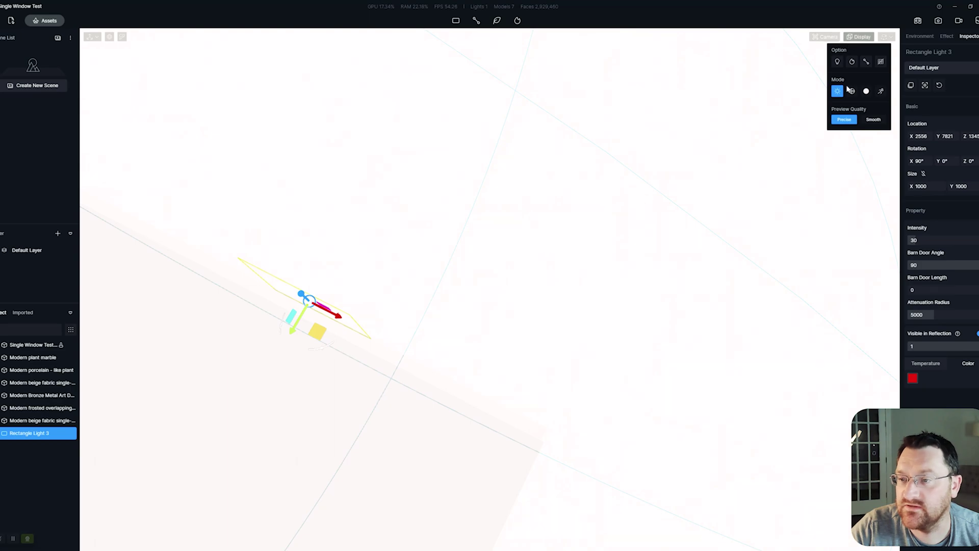
{"action": "left_click", "coordinate": [849, 92]}
{"action": "right_click_drag", "start_coordinate": [734, 155], "coordinate": [862, 41]}
{"action": "left_click", "coordinate": [858, 37]}
{"action": "left_click", "coordinate": [866, 91]}
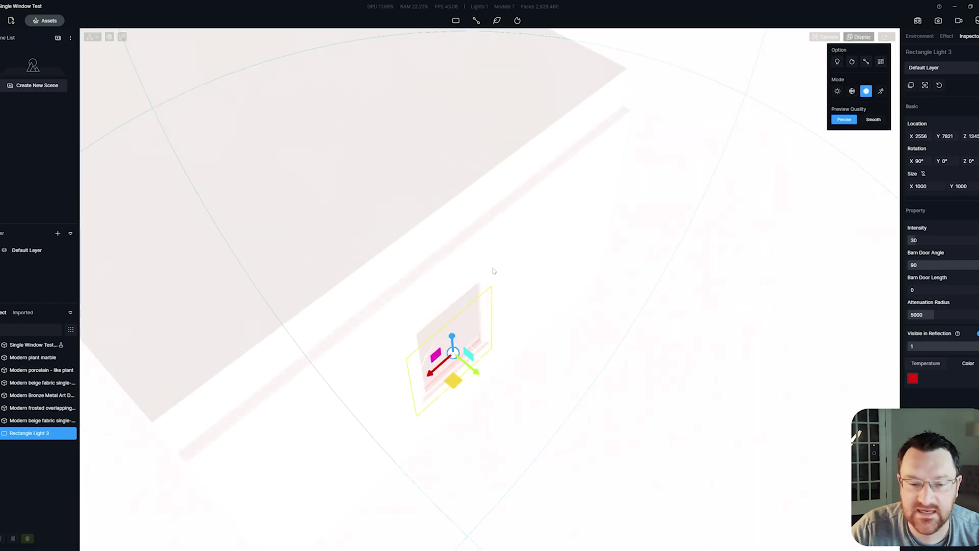
Move the rectangle light into the room to Y 7366 and view its light from inside
{"action": "right_click_drag", "start_coordinate": [497, 273], "coordinate": [518, 273]}
{"action": "left_click_drag", "start_coordinate": [519, 272], "coordinate": [452, 278]}
{"action": "right_click_drag", "start_coordinate": [452, 278], "coordinate": [660, 197]}
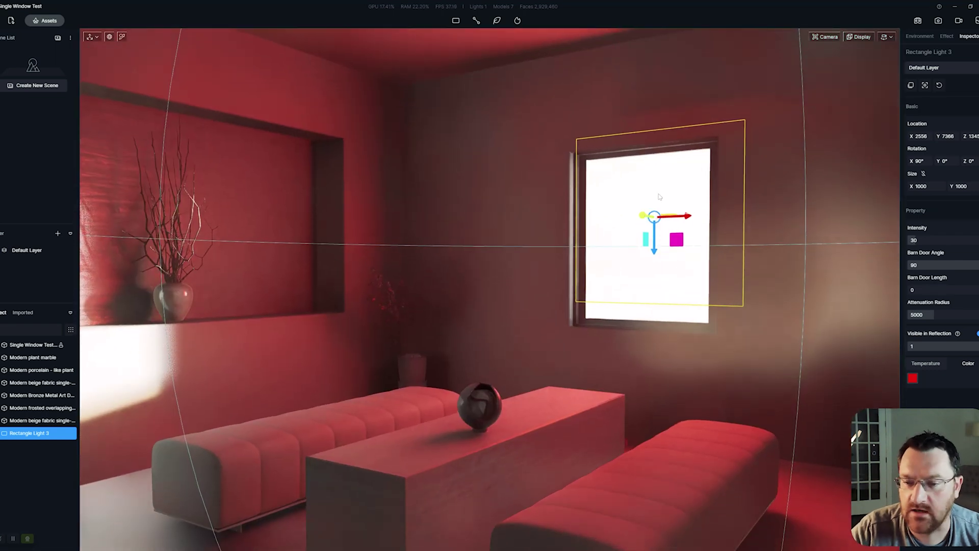
Return the viewport to Lit mode and move the rectangle light over the window to X 2893, Y 7980
{"action": "left_click", "coordinate": [859, 37]}
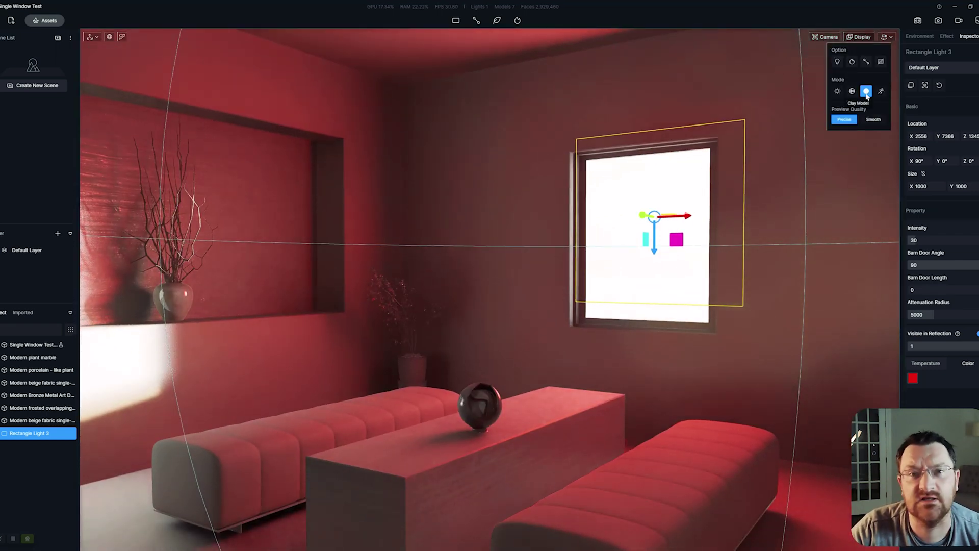
{"action": "left_click", "coordinate": [836, 92]}
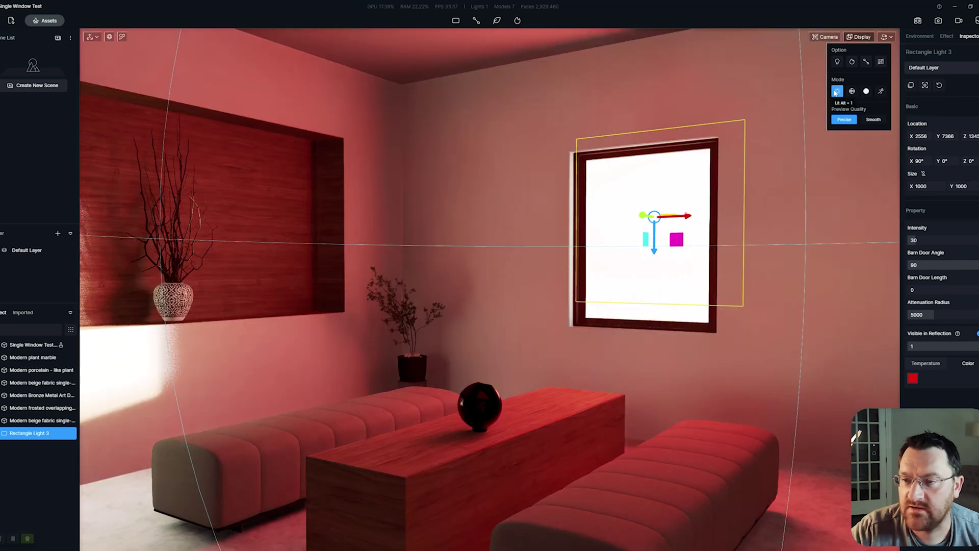
{"action": "scroll", "coordinate": [693, 206], "scroll_direction": "up", "scroll_amount": 3}
{"action": "mouse_move", "coordinate": [692, 207]}
{"action": "right_mouse_down"}
{"action": "mouse_move", "coordinate": [686, 198]}
{"action": "mouse_move", "coordinate": [696, 197]}
{"action": "right_mouse_up"}
{"action": "left_click_drag", "start_coordinate": [734, 184], "coordinate": [670, 197]}
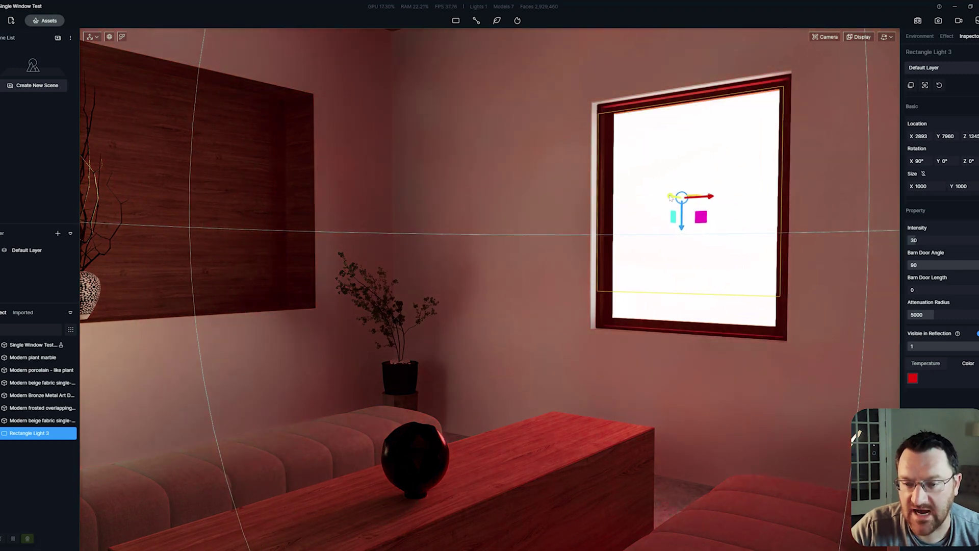
Slide the rectangle light sideways at the window to X 2547 and view it from inside the room
{"action": "middle_click_drag", "start_coordinate": [670, 197], "coordinate": [662, 163]}
{"action": "right_click_drag", "start_coordinate": [540, 220], "coordinate": [701, 210]}
{"action": "middle_click_drag", "start_coordinate": [701, 210], "coordinate": [637, 187]}
{"action": "right_click_drag", "start_coordinate": [637, 187], "coordinate": [479, 223]}
{"action": "middle_click_drag", "start_coordinate": [479, 222], "coordinate": [542, 255]}
{"action": "right_click_drag", "start_coordinate": [541, 254], "coordinate": [648, 220]}
{"action": "left_click_drag", "start_coordinate": [699, 216], "coordinate": [587, 230]}
{"action": "right_click_drag", "start_coordinate": [416, 296], "coordinate": [759, 273]}
{"action": "middle_click_drag", "start_coordinate": [758, 273], "coordinate": [636, 284]}
{"action": "right_click_drag", "start_coordinate": [636, 284], "coordinate": [558, 282]}
{"action": "middle_click_drag", "start_coordinate": [557, 282], "coordinate": [876, 288]}
{"action": "right_click_drag", "start_coordinate": [876, 287], "coordinate": [685, 291]}
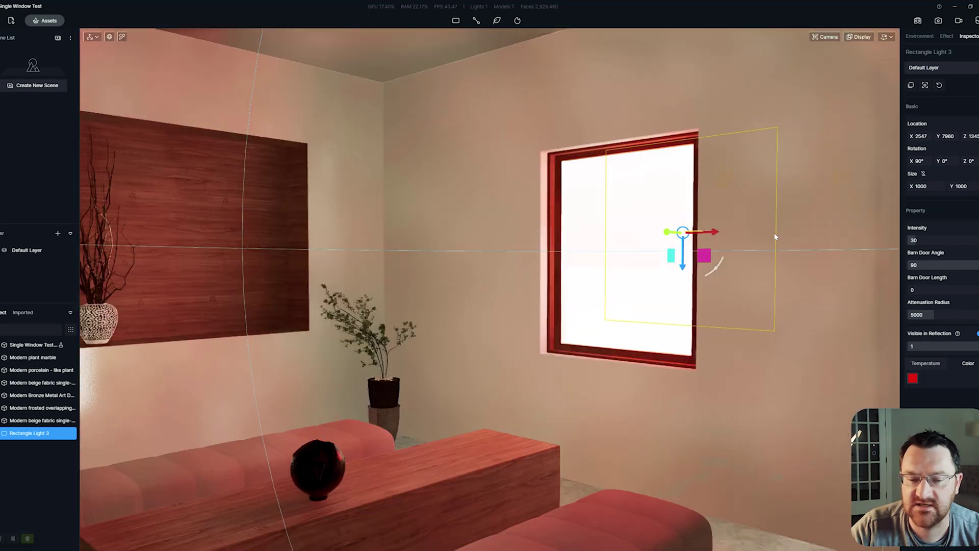
Switch the sky light to Geo and Sky and set the time of day to 12:13 AM
{"action": "right_click_drag", "start_coordinate": [774, 237], "coordinate": [722, 255]}
{"action": "middle_click_drag", "start_coordinate": [722, 256], "coordinate": [887, 252]}
{"action": "left_click", "coordinate": [946, 40]}
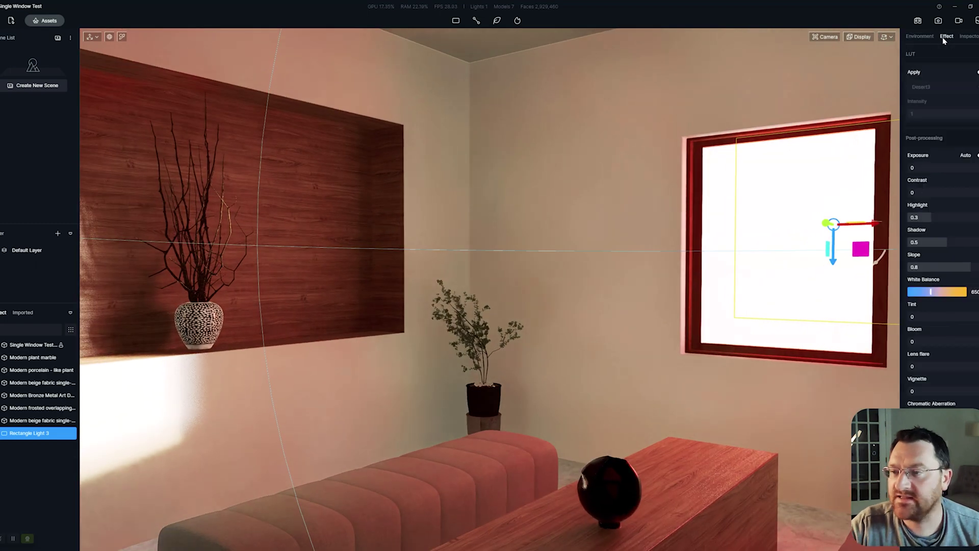
{"action": "left_click", "coordinate": [919, 37]}
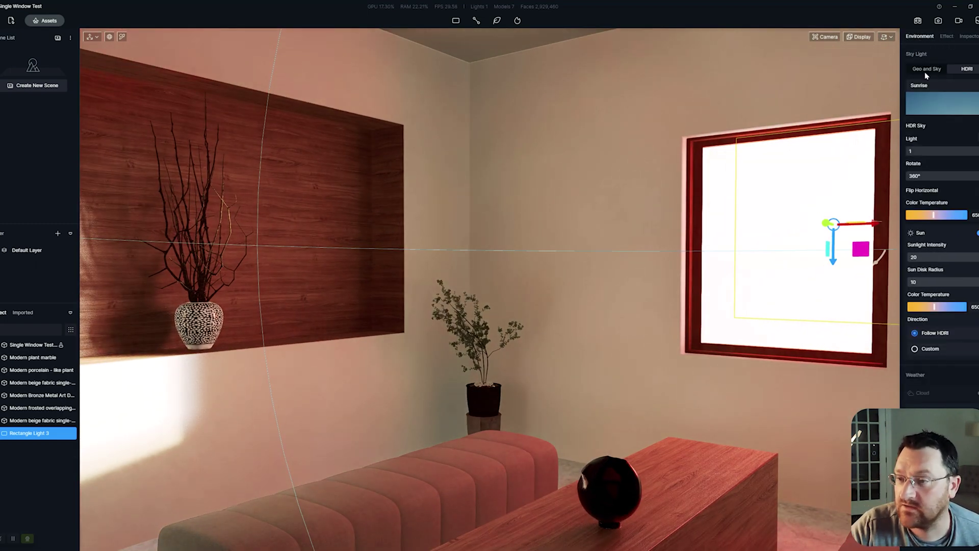
{"action": "left_click", "coordinate": [926, 70]}
{"action": "left_click_drag", "start_coordinate": [953, 105], "coordinate": [944, 156]}
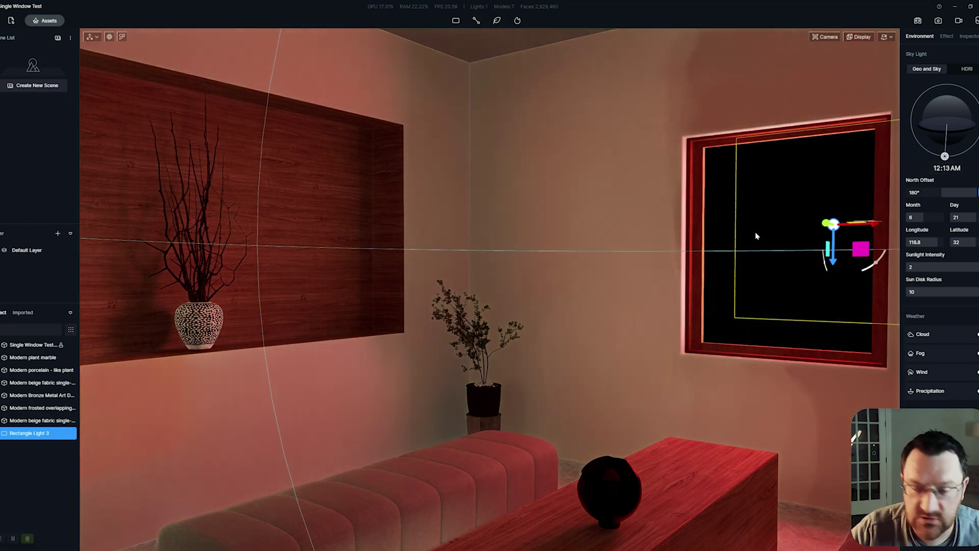
Examine the red rectangle light's effect on the room under the night sky, from outside and inside
{"action": "key", "text": "d"}
{"action": "right_click_drag", "start_coordinate": [794, 239], "coordinate": [647, 244]}
{"action": "key", "text": "a"}
{"action": "key", "text": "a"}
{"action": "key", "text": "s"}
{"action": "key", "text": "d"}
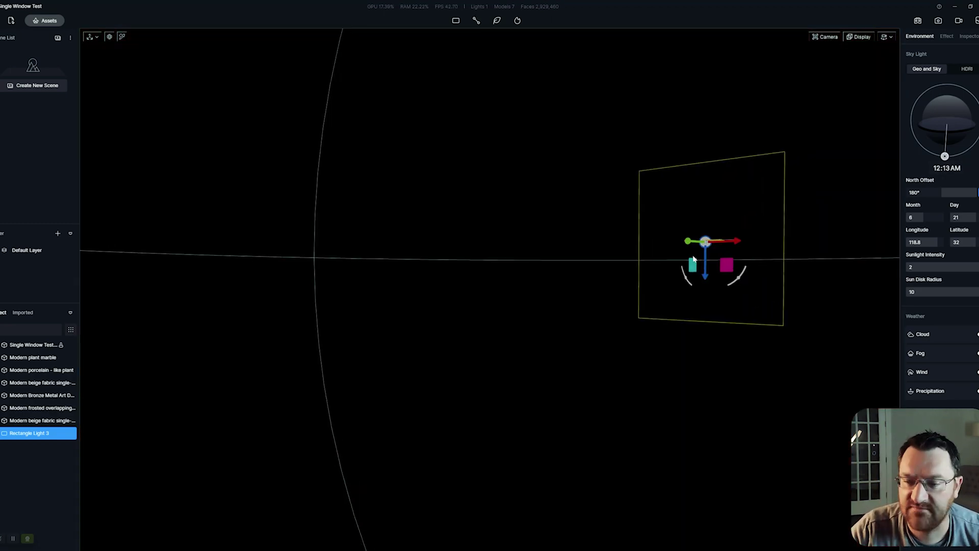
{"action": "key", "text": "a"}
{"action": "right_click_drag", "start_coordinate": [708, 264], "coordinate": [749, 313]}
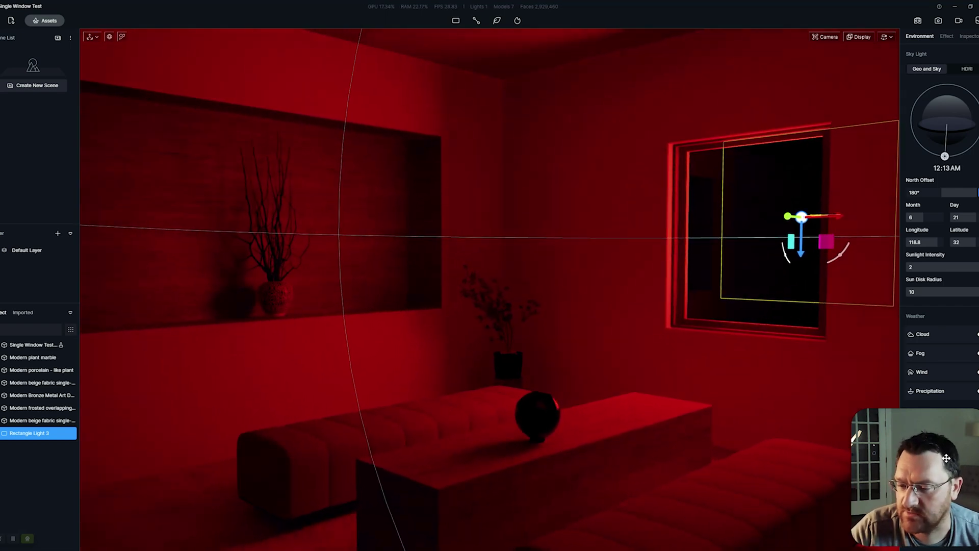
{"action": "left_click_drag", "start_coordinate": [946, 458], "coordinate": [55, 409]}
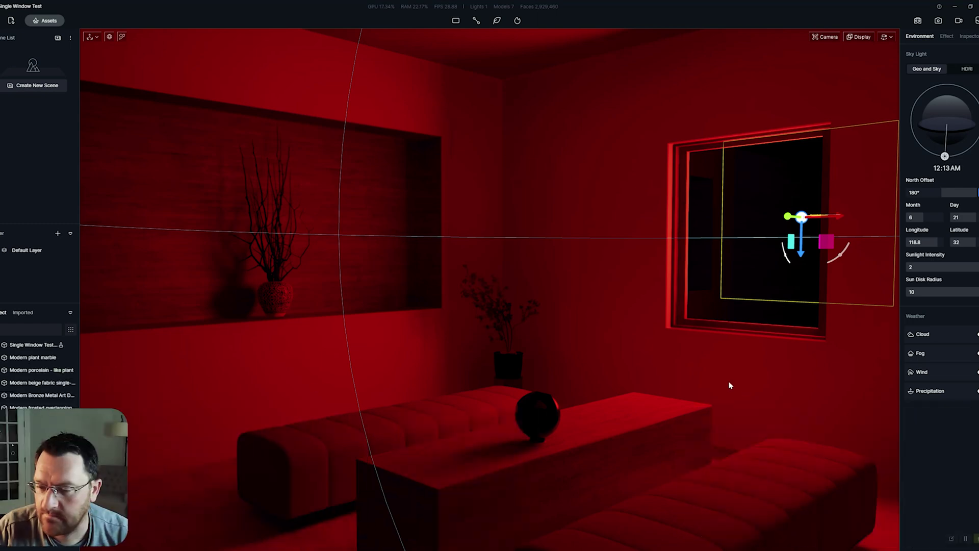
{"action": "right_click_drag", "start_coordinate": [780, 297], "coordinate": [849, 302]}
{"action": "key", "text": "w"}
Switch the sky light back to the Sunrise HDRI and set its rotation to 0°
{"action": "left_click", "coordinate": [946, 38]}
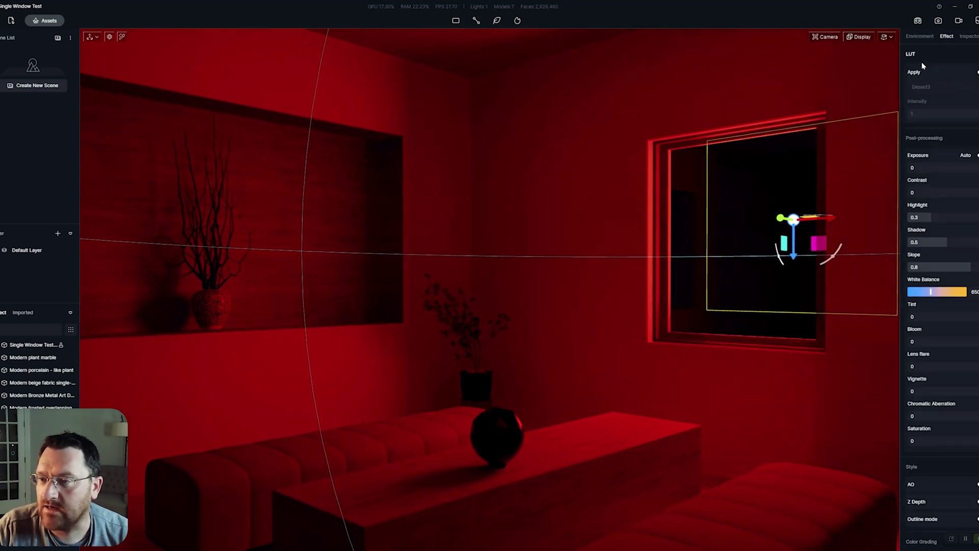
{"action": "left_click", "coordinate": [919, 37]}
{"action": "left_click", "coordinate": [968, 69]}
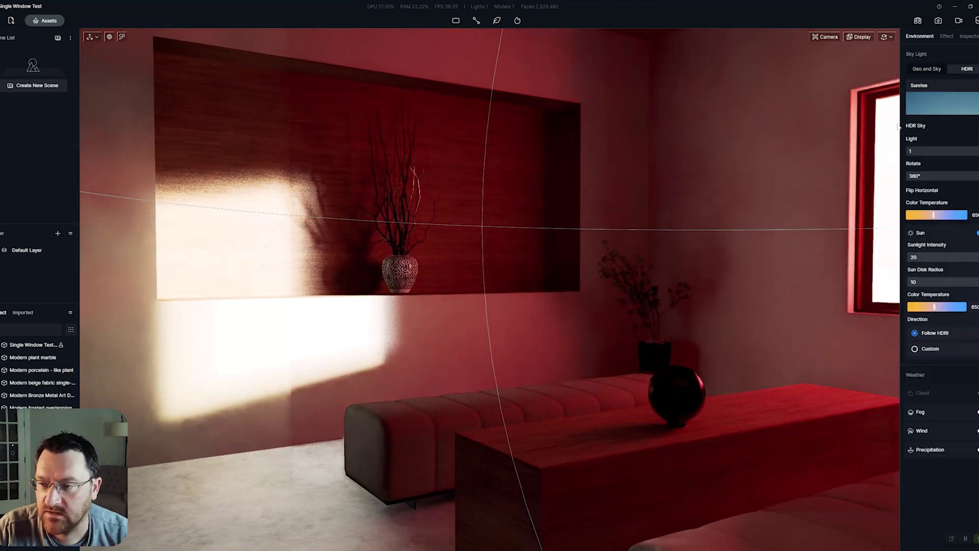
{"action": "right_click_drag", "start_coordinate": [899, 126], "coordinate": [722, 142]}
{"action": "key", "text": "s"}
{"action": "key", "text": "w"}
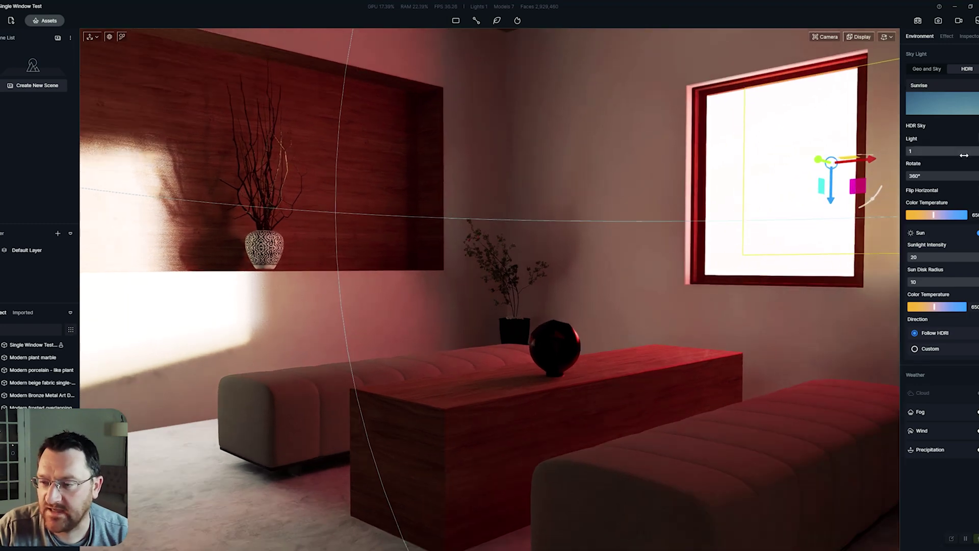
{"action": "left_click_drag", "start_coordinate": [944, 177], "coordinate": [880, 190]}
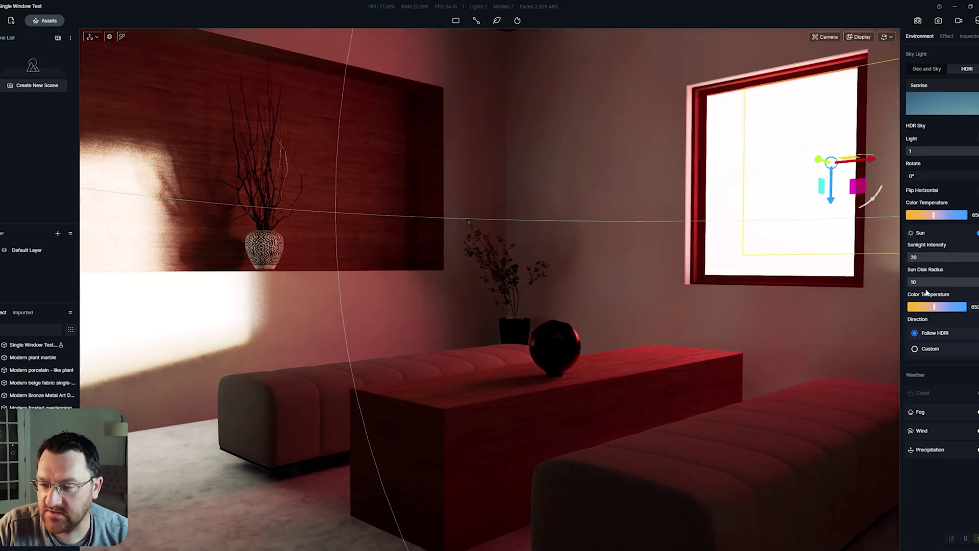
{"action": "key", "text": "q"}
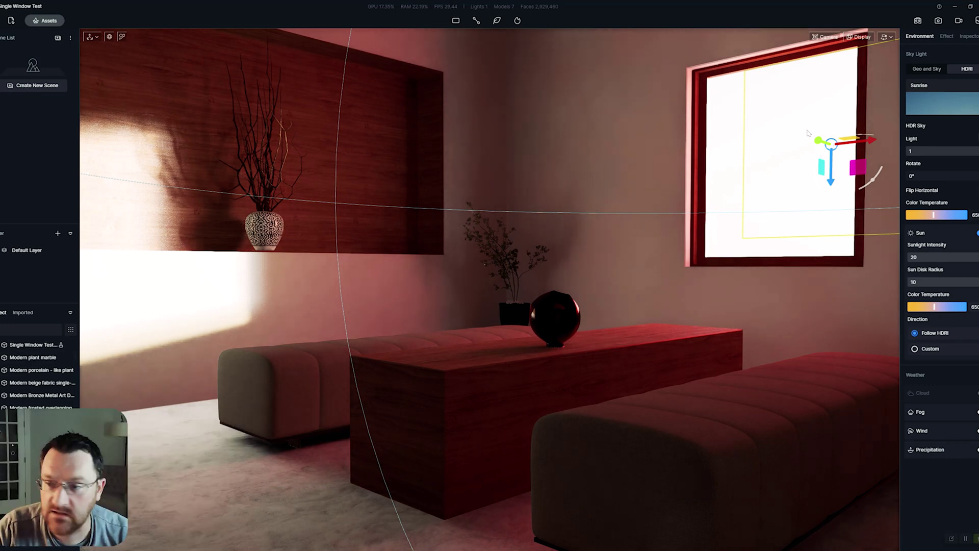
Change the rectangle light's color from red to white
{"action": "left_click", "coordinate": [965, 36]}
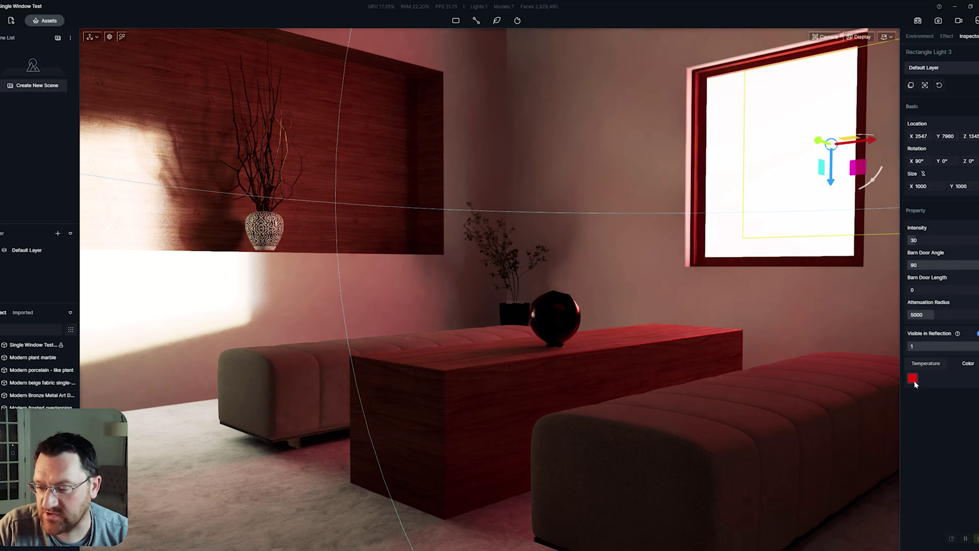
{"action": "left_click", "coordinate": [912, 380]}
{"action": "left_click", "coordinate": [944, 419]}
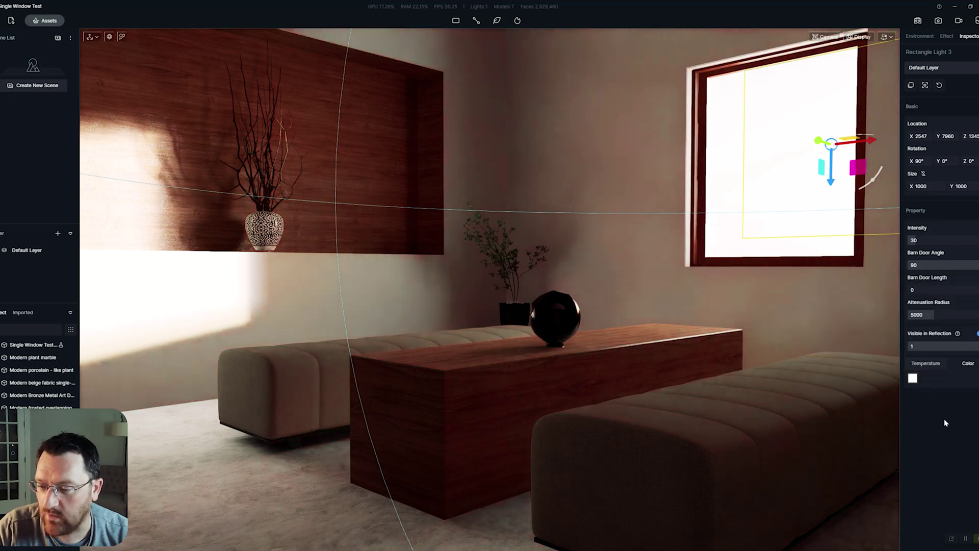
Raise the rectangle light's intensity to 84
{"action": "key", "text": "w"}
{"action": "key", "text": "q"}
{"action": "key", "text": "w"}
{"action": "right_click_drag", "start_coordinate": [750, 360], "coordinate": [797, 371]}
{"action": "key", "text": "e"}
{"action": "key", "text": "s"}
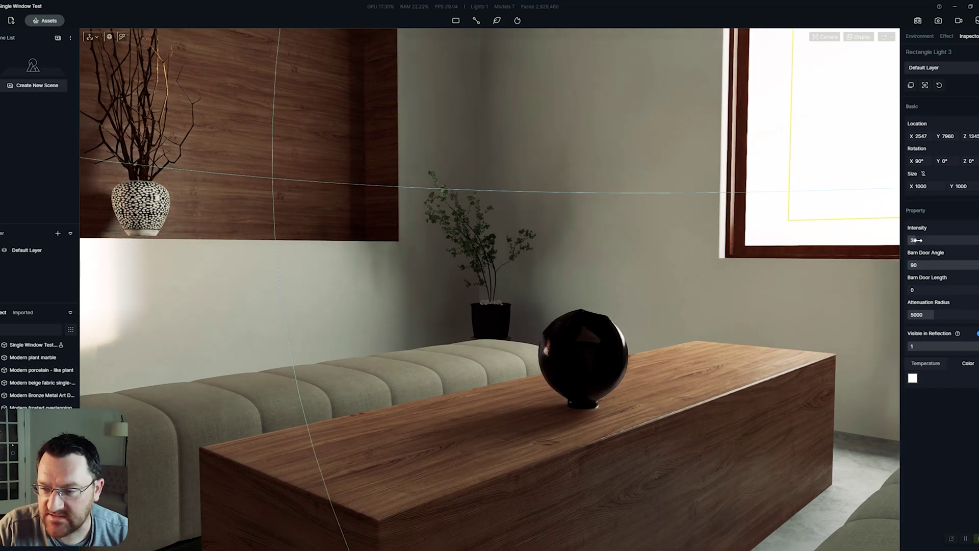
{"action": "left_click_drag", "start_coordinate": [921, 241], "coordinate": [929, 243]}
{"action": "right_click_drag", "start_coordinate": [748, 301], "coordinate": [883, 323]}
{"action": "key", "text": "s"}
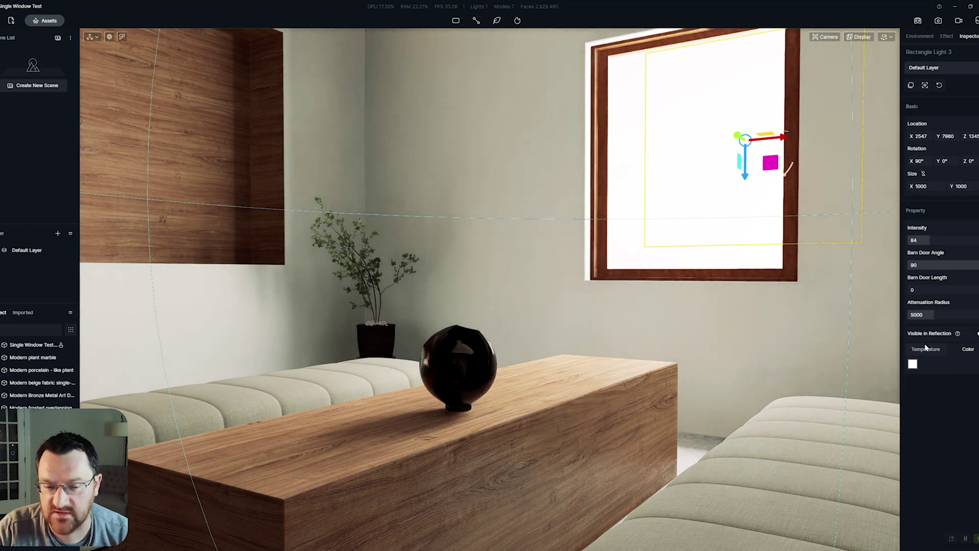
Compare the dark vase with the light's Visible in Reflection option on and off, leaving it off
{"action": "key", "text": "w"}
{"action": "right_click_drag", "start_coordinate": [817, 365], "coordinate": [696, 363]}
{"action": "key", "text": "s"}
{"action": "left_click", "coordinate": [977, 334]}
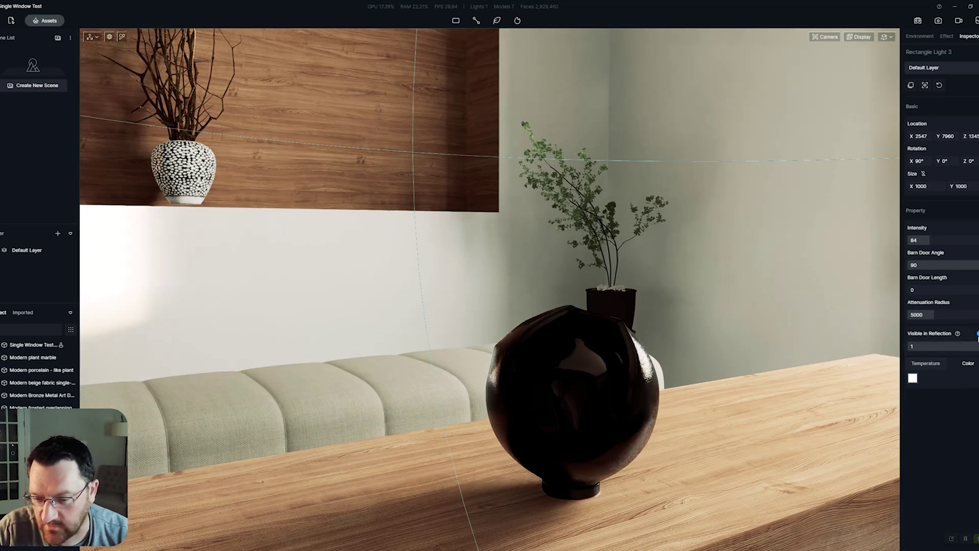
{"action": "left_click", "coordinate": [977, 334]}
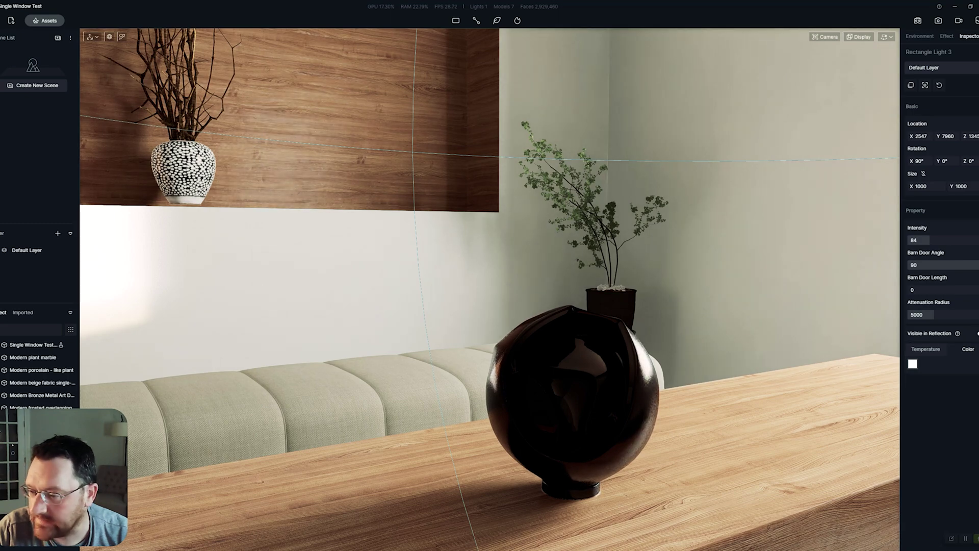
Set the rectangle light's attenuation radius to 15000 and its intensity to 72
{"action": "right_click_drag", "start_coordinate": [765, 378], "coordinate": [812, 359]}
{"action": "scroll", "coordinate": [825, 358], "scroll_direction": "down", "scroll_amount": 4}
{"action": "scroll", "coordinate": [833, 359], "scroll_direction": "down", "scroll_amount": 5}
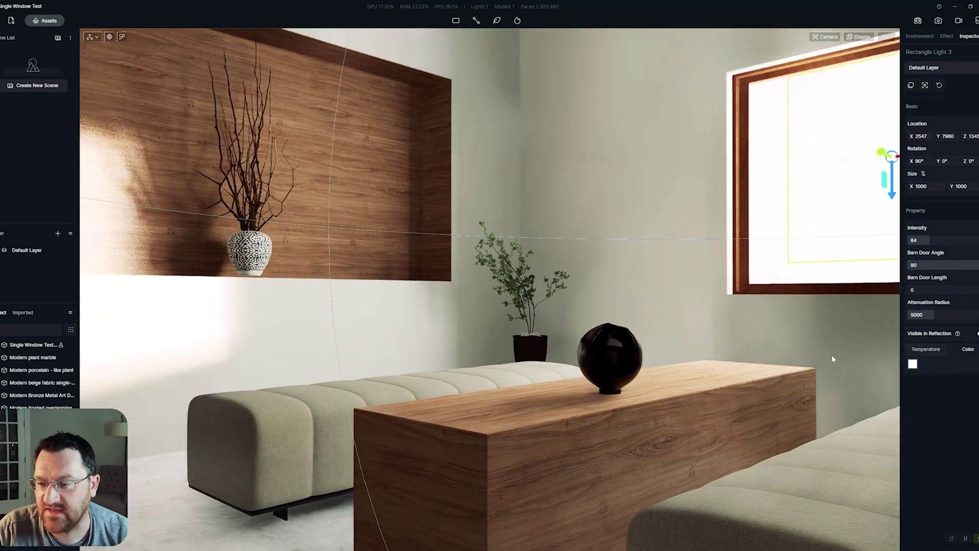
{"action": "scroll", "coordinate": [833, 359], "scroll_direction": "down", "scroll_amount": 5}
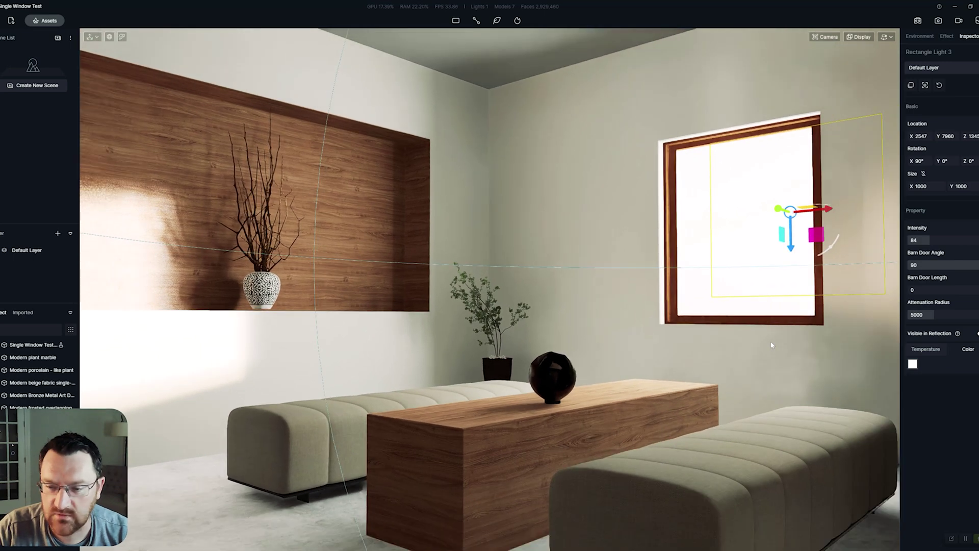
{"action": "right_click_drag", "start_coordinate": [772, 346], "coordinate": [882, 323]}
{"action": "left_click_drag", "start_coordinate": [918, 314], "coordinate": [794, 313]}
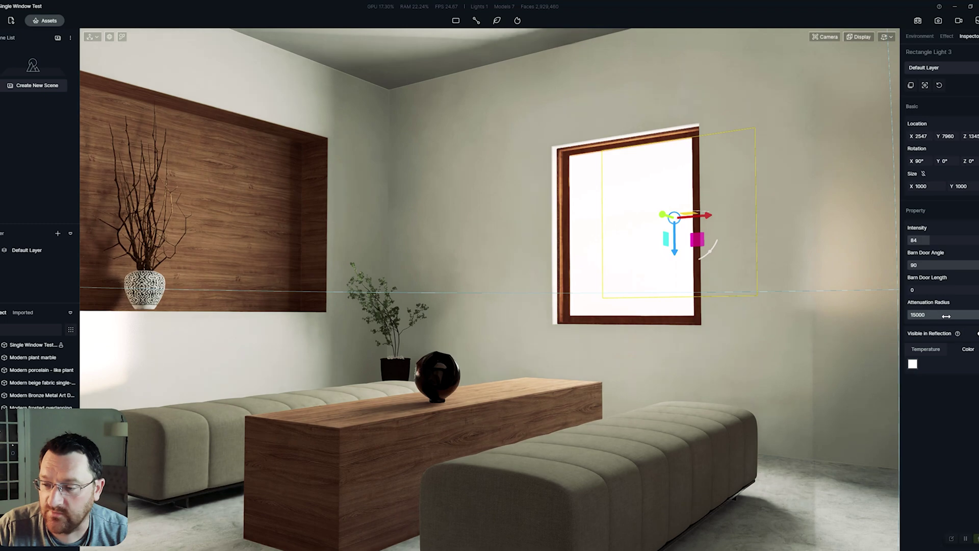
{"action": "right_click_drag", "start_coordinate": [862, 317], "coordinate": [768, 312]}
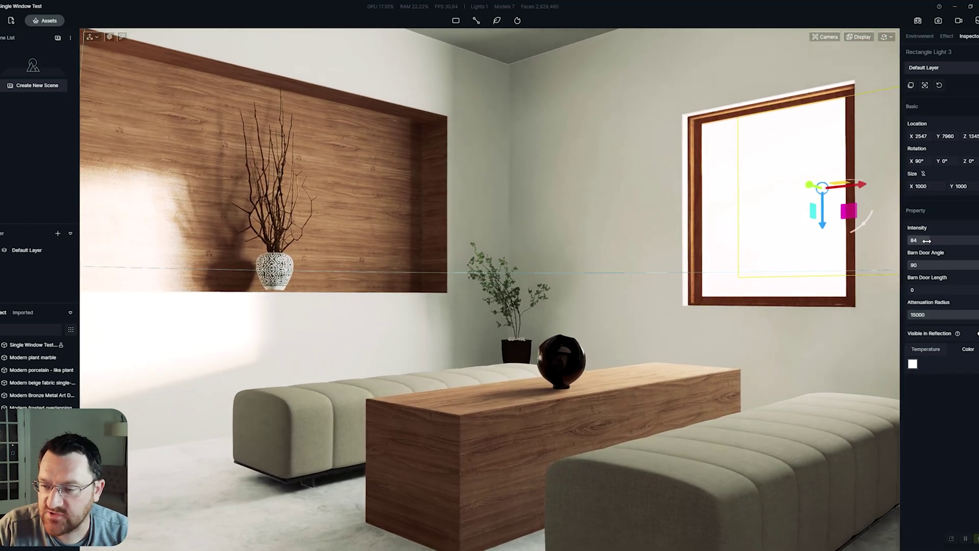
{"action": "left_click_drag", "start_coordinate": [918, 241], "coordinate": [902, 241]}
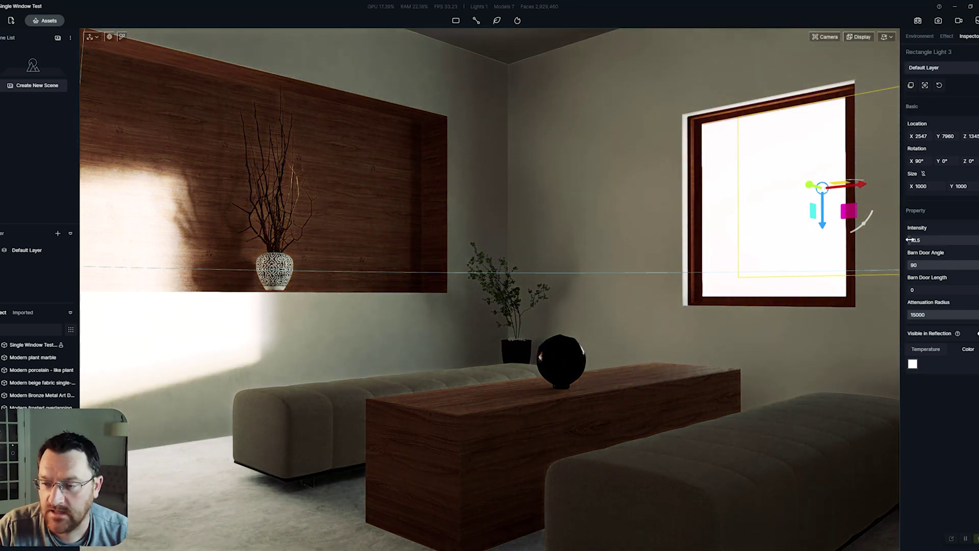
{"action": "left_click_drag", "start_coordinate": [915, 240], "coordinate": [926, 241]}
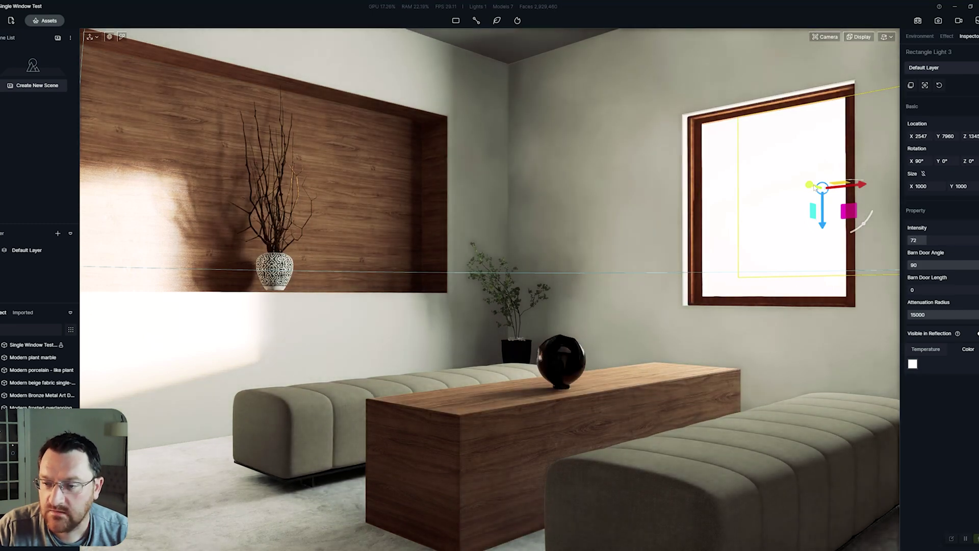
Center the rectangle light outside the window at X 2655, Y 8018 and resize it to 1100 by 1232
{"action": "mouse_move", "coordinate": [813, 213]}
{"action": "left_mouse_down"}
{"action": "mouse_move", "coordinate": [695, 196]}
{"action": "mouse_move", "coordinate": [817, 215]}
{"action": "left_mouse_up"}
{"action": "middle_click_drag", "start_coordinate": [567, 274], "coordinate": [644, 279]}
{"action": "right_click_drag", "start_coordinate": [644, 278], "coordinate": [394, 250]}
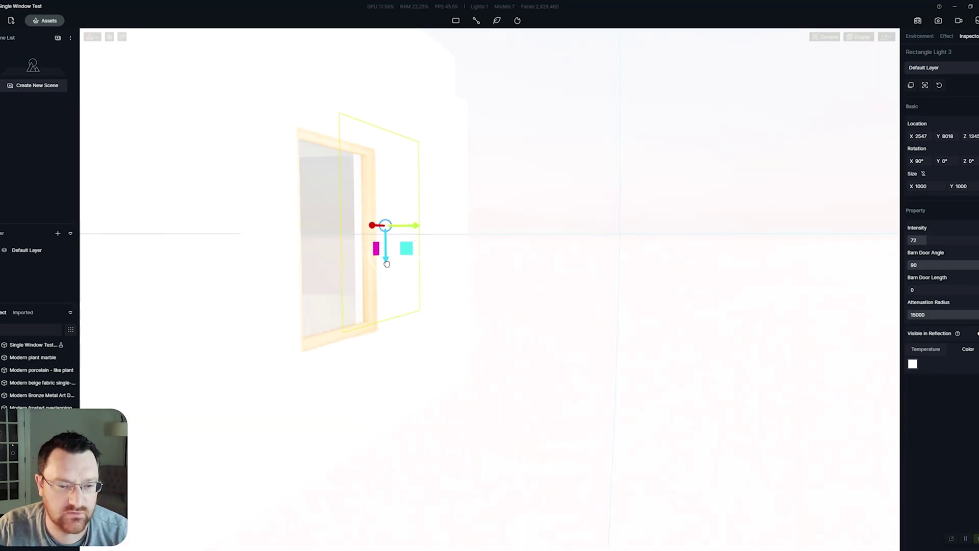
{"action": "middle_click_drag", "start_coordinate": [811, 294], "coordinate": [416, 283]}
{"action": "middle_click_drag", "start_coordinate": [488, 290], "coordinate": [432, 266]}
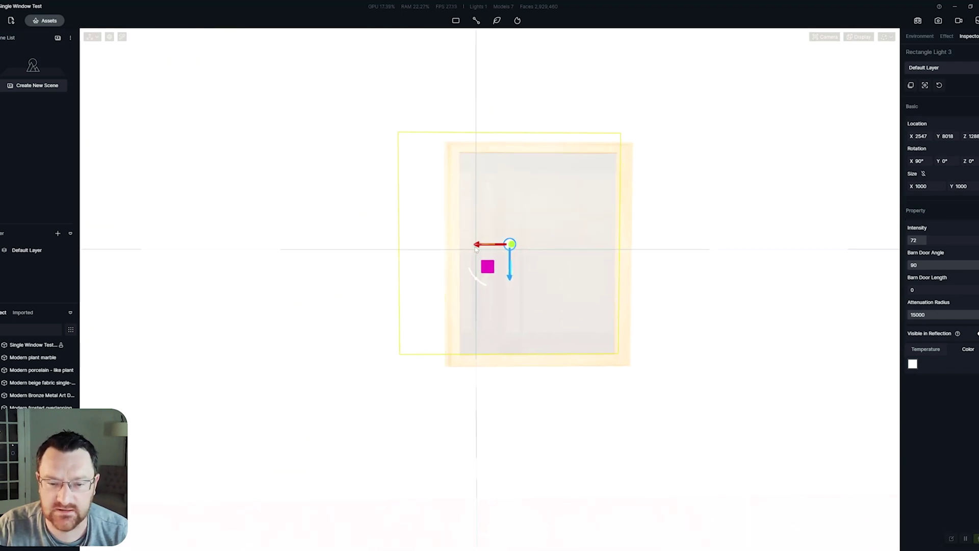
{"action": "left_click_drag", "start_coordinate": [487, 248], "coordinate": [782, 198]}
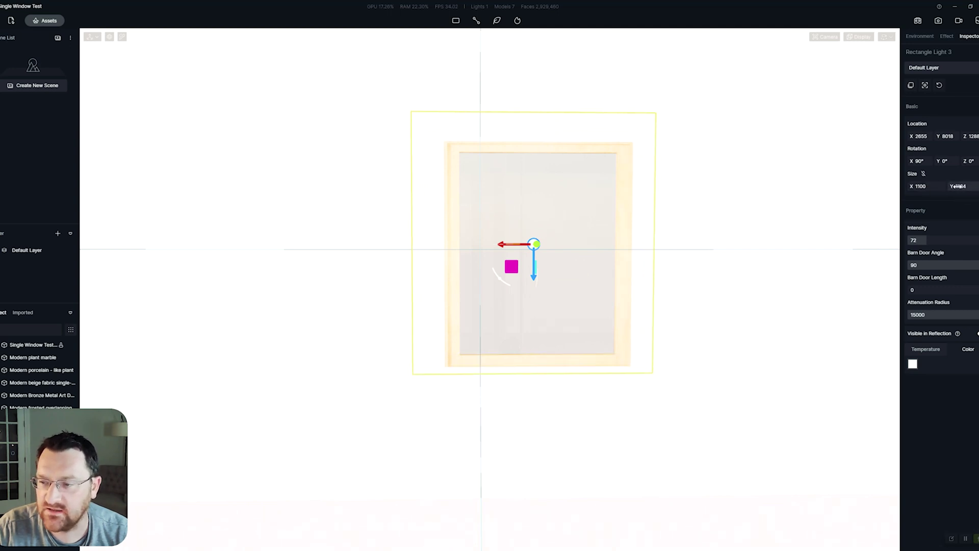
Move the rectangle light through the window into the room to Y 7725
{"action": "middle_click_drag", "start_coordinate": [522, 366], "coordinate": [608, 322]}
{"action": "right_click_drag", "start_coordinate": [607, 322], "coordinate": [669, 315]}
{"action": "middle_click_drag", "start_coordinate": [670, 315], "coordinate": [727, 334]}
{"action": "scroll", "coordinate": [656, 352], "scroll_direction": "down", "scroll_amount": 1}
{"action": "key", "text": "d"}
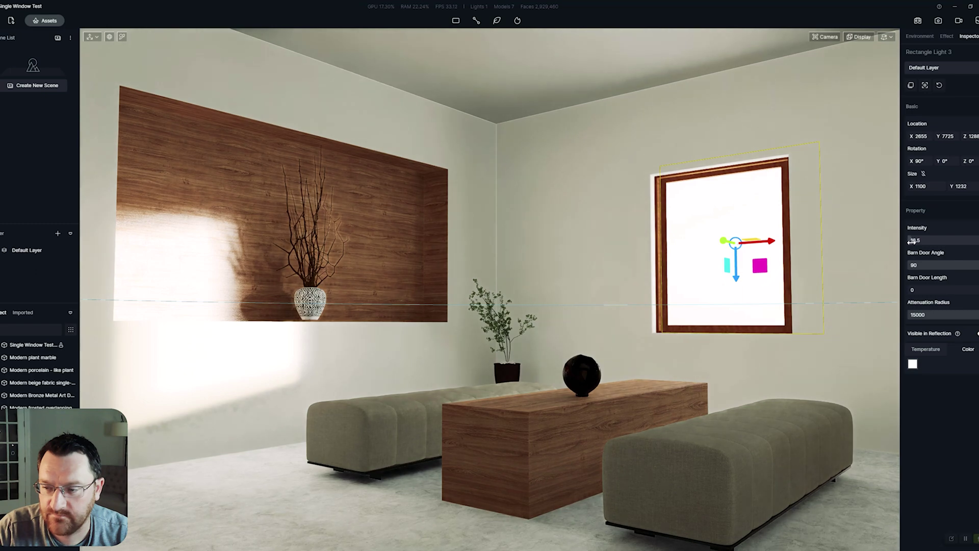
Set the rectangle light's intensity to 37.5
{"action": "mouse_move", "coordinate": [815, 257]}
{"action": "right_mouse_down"}
{"action": "mouse_move", "coordinate": [826, 247]}
{"action": "mouse_move", "coordinate": [793, 254]}
{"action": "mouse_move", "coordinate": [806, 257]}
{"action": "right_mouse_up"}
{"action": "key", "text": "w"}
{"action": "key", "text": "e"}
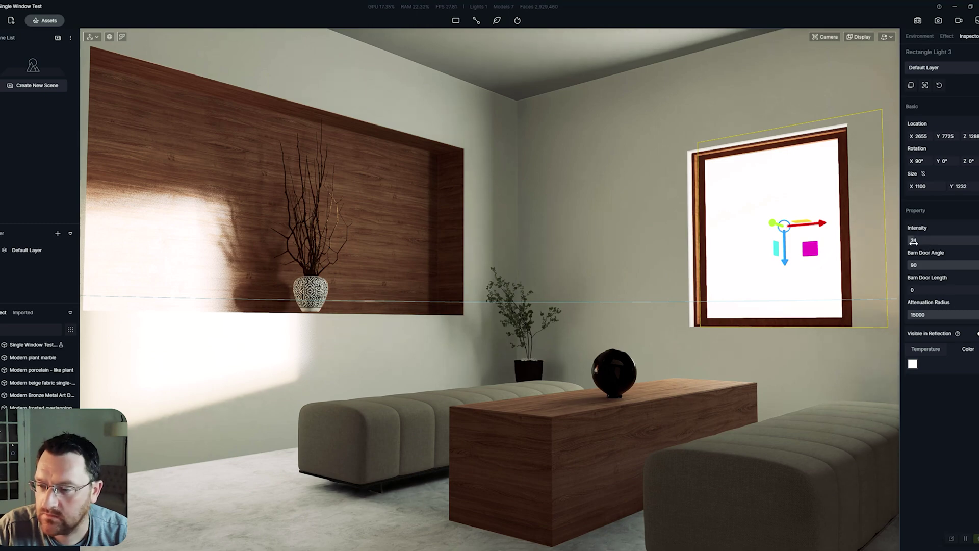
{"action": "left_click_drag", "start_coordinate": [914, 243], "coordinate": [917, 242]}
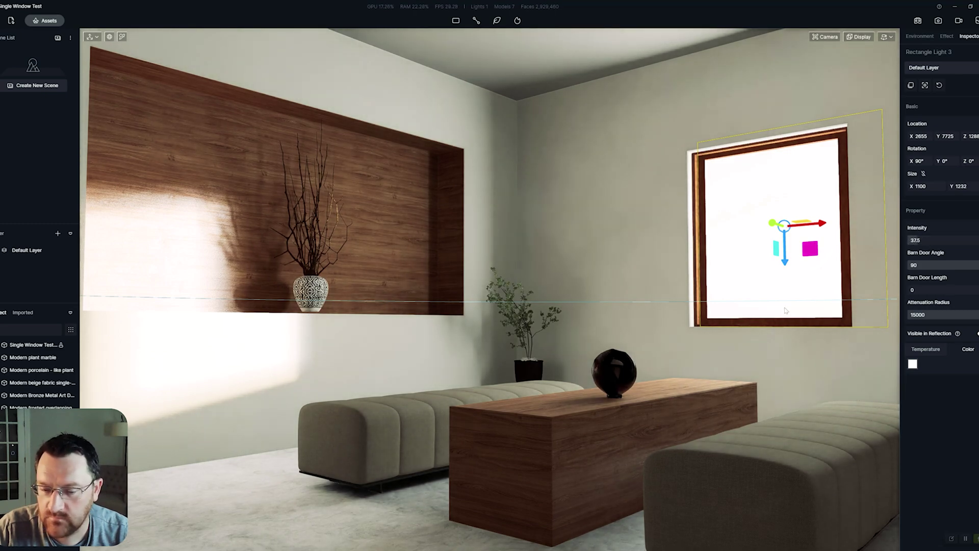
Examine the light on the wall niche, benches, table and vase from several viewpoints in the room
{"action": "key", "text": "d"}
{"action": "right_click_drag", "start_coordinate": [785, 311], "coordinate": [746, 322]}
{"action": "key", "text": "a"}
{"action": "key", "text": "d"}
{"action": "key", "text": "s"}
{"action": "key", "text": "w"}
{"action": "key", "text": "w"}
{"action": "key", "text": "a"}
{"action": "key", "text": "e"}
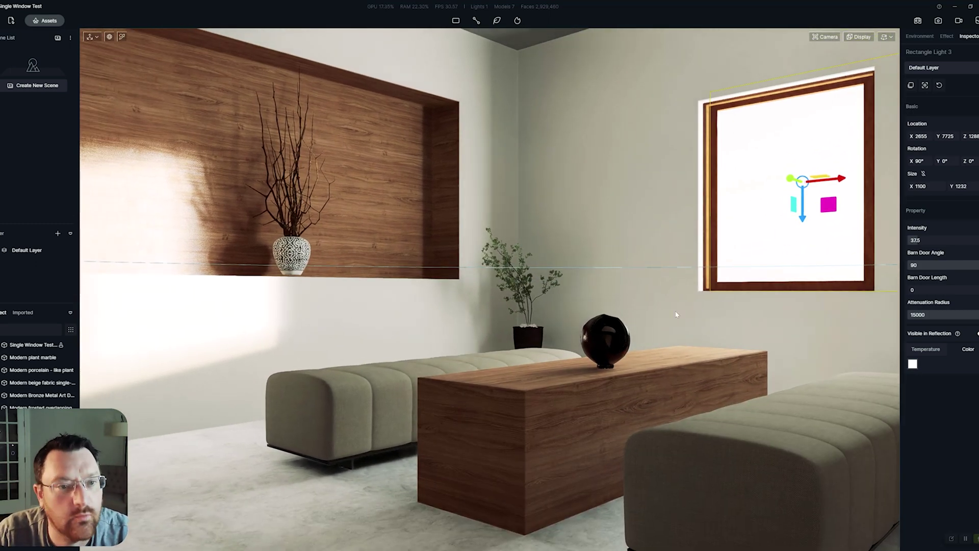
{"action": "scroll", "coordinate": [663, 321], "scroll_direction": "down", "scroll_amount": 8}
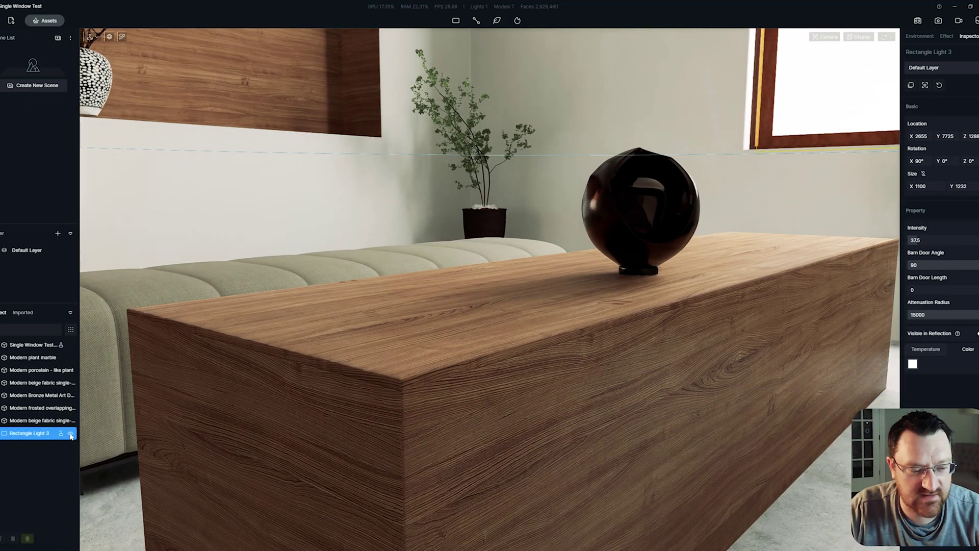
Hide the rectangle light to compare the room without it, and open the post-processing settings
{"action": "left_click", "coordinate": [71, 433]}
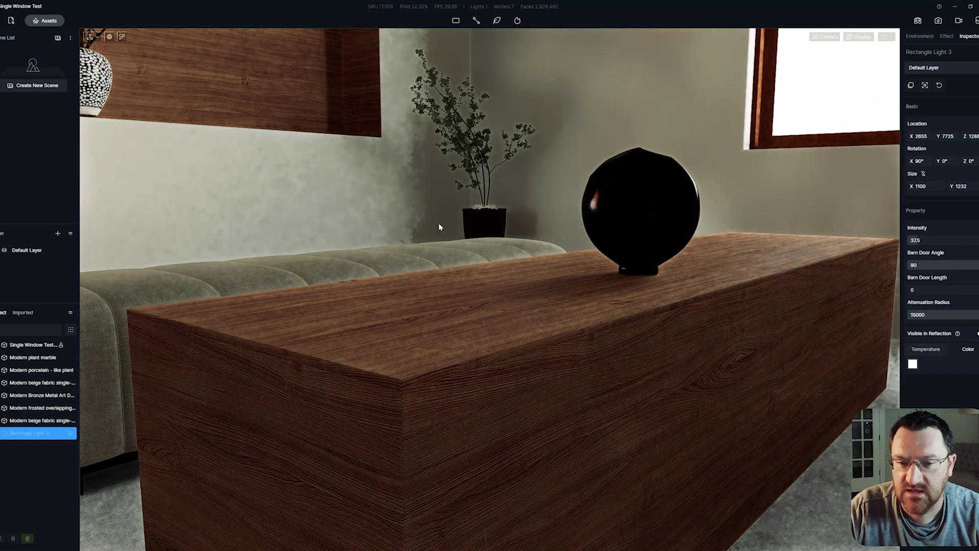
{"action": "right_click_drag", "start_coordinate": [557, 281], "coordinate": [548, 190]}
{"action": "scroll", "coordinate": [612, 191], "scroll_direction": "down", "scroll_amount": 3}
{"action": "left_click", "coordinate": [925, 40]}
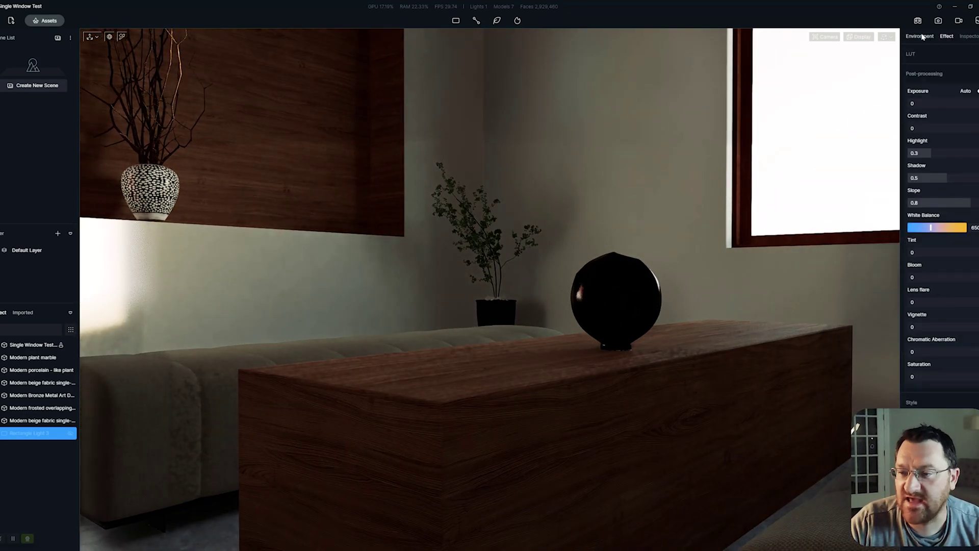
{"action": "left_click", "coordinate": [946, 37]}
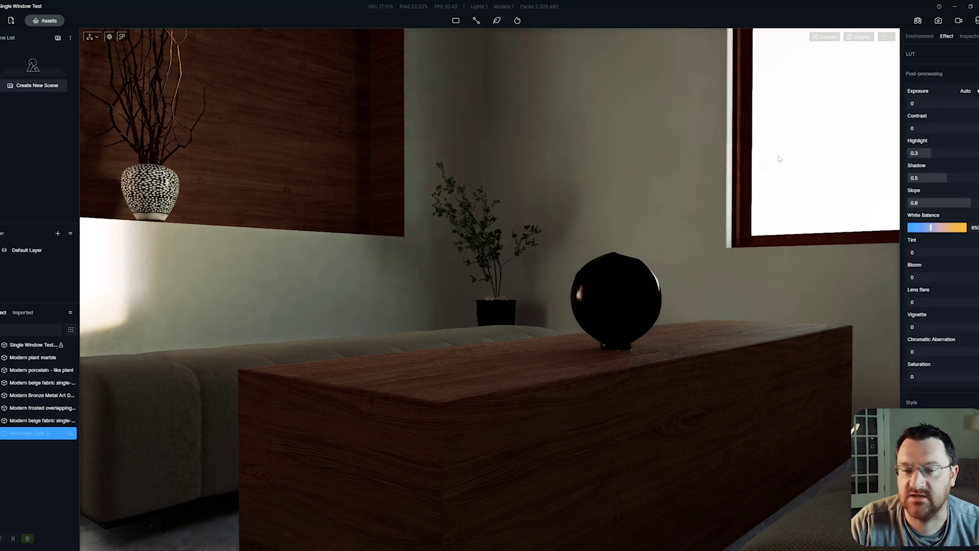
Show the window's rectangle light again and examine the niche wall, benches and table from farther back in the room
{"action": "right_click_drag", "start_coordinate": [779, 158], "coordinate": [795, 165]}
{"action": "scroll", "coordinate": [798, 171], "scroll_direction": "down", "scroll_amount": 3}
{"action": "middle_click_drag", "start_coordinate": [797, 171], "coordinate": [800, 206]}
{"action": "scroll", "coordinate": [867, 131], "scroll_direction": "down", "scroll_amount": 1}
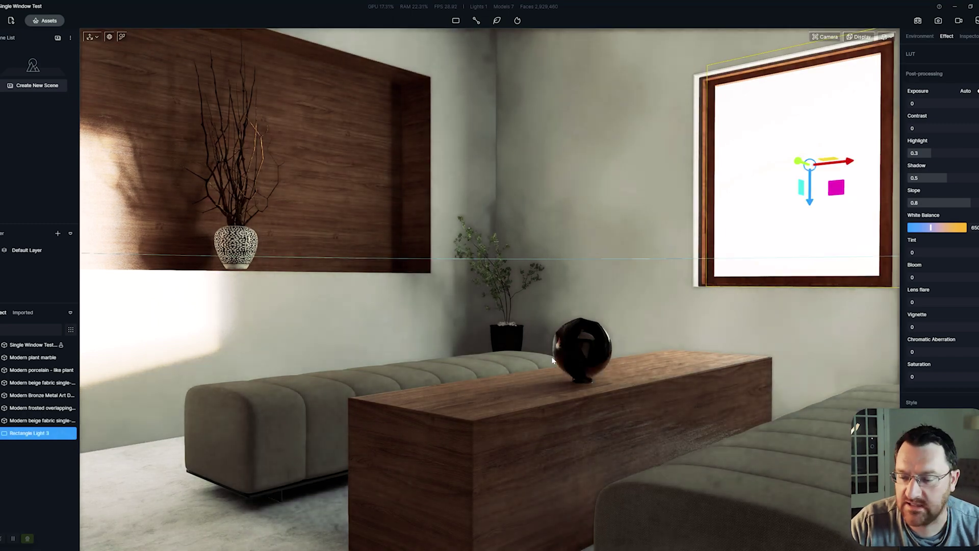
{"action": "right_click_drag", "start_coordinate": [565, 359], "coordinate": [567, 366]}
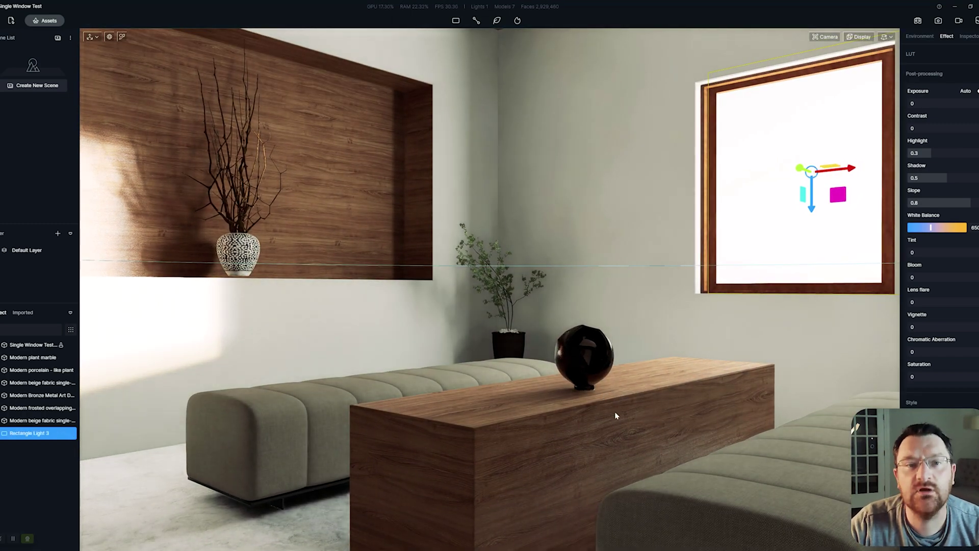
Add a second rectangle light to the ceiling in front of the wall niche
{"action": "right_click_drag", "start_coordinate": [617, 415], "coordinate": [579, 282]}
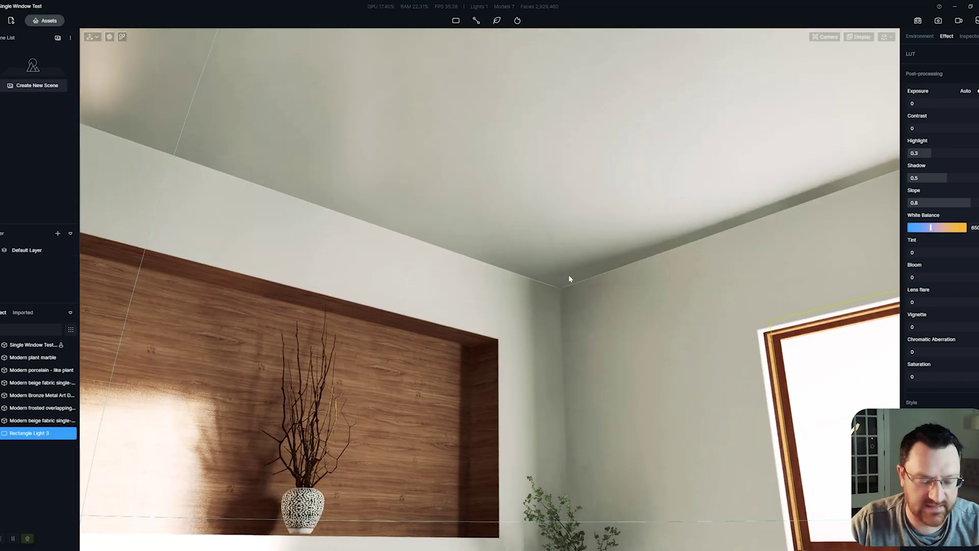
{"action": "left_click", "coordinate": [457, 21]}
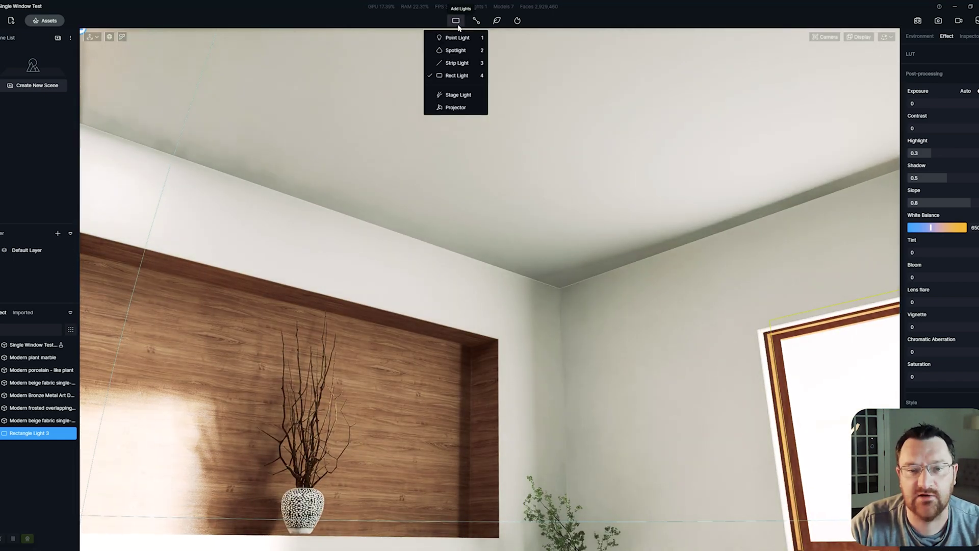
{"action": "left_click", "coordinate": [457, 75]}
{"action": "right_click_drag", "start_coordinate": [586, 144], "coordinate": [528, 106]}
{"action": "left_click", "coordinate": [528, 105]}
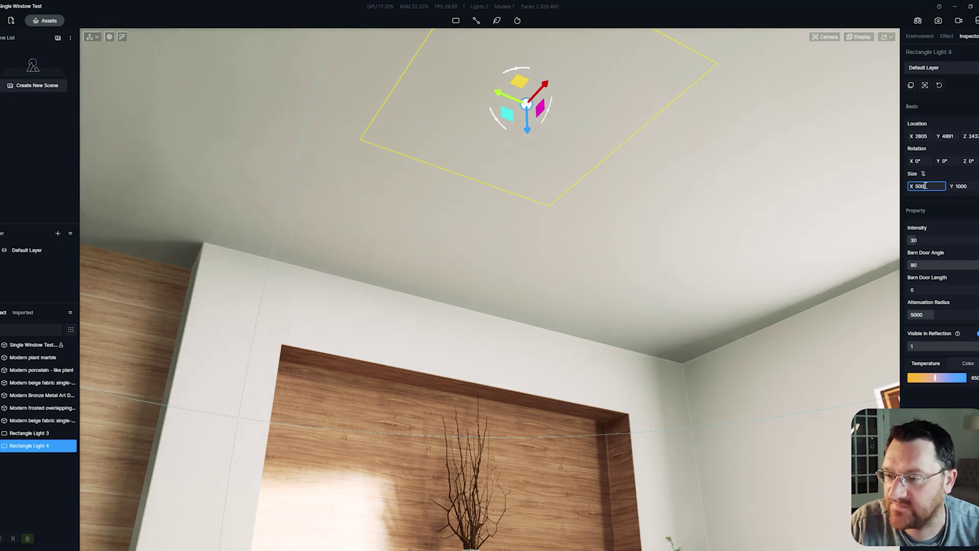
Set the ceiling rectangle light's size to 5000 by 5000 and its intensity to 21
{"action": "key", "text": "Tab"}
{"action": "type", "text": "5000"}
{"action": "key", "text": "Return"}
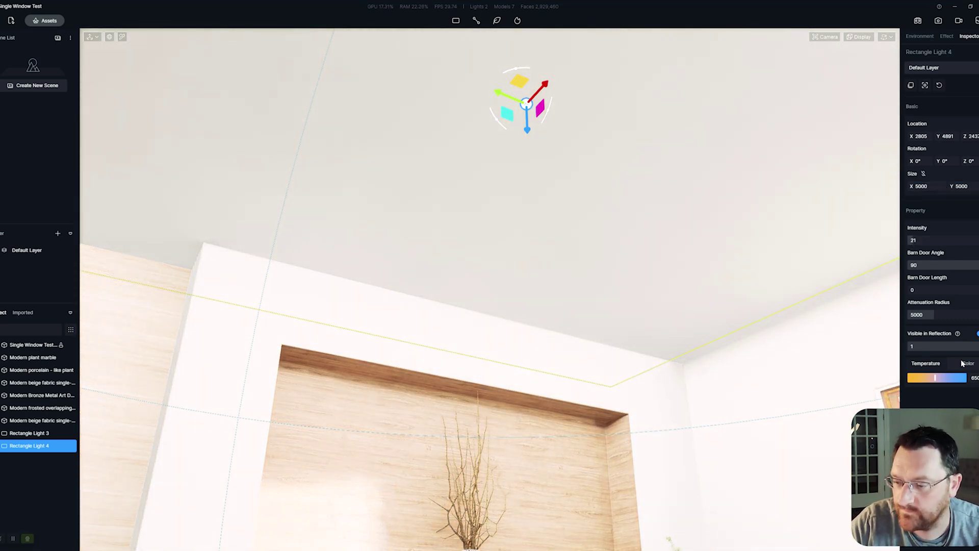
Change the ceiling rectangle light's colour to red and reduce its intensity to 2
{"action": "left_click", "coordinate": [917, 383]}
{"action": "left_click", "coordinate": [973, 302]}
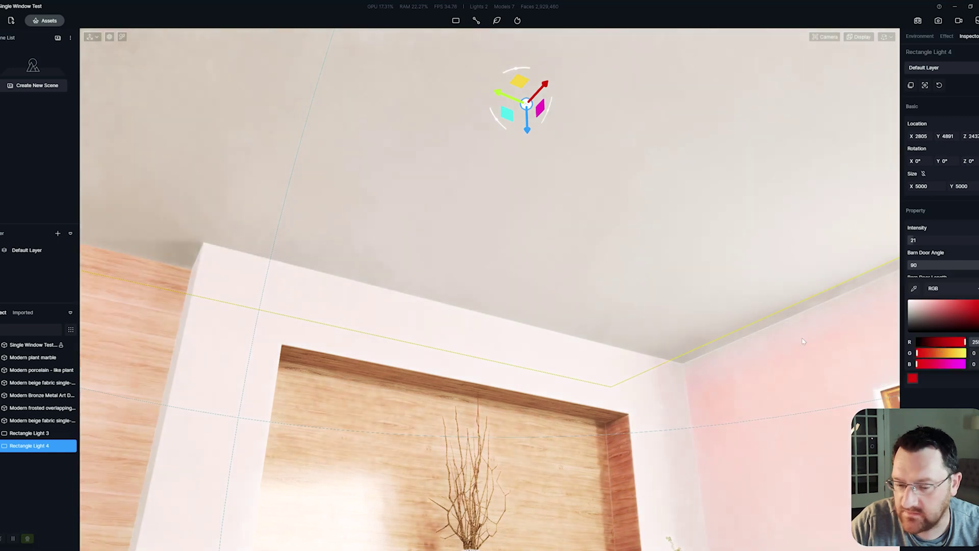
{"action": "right_click_drag", "start_coordinate": [782, 357], "coordinate": [764, 448]}
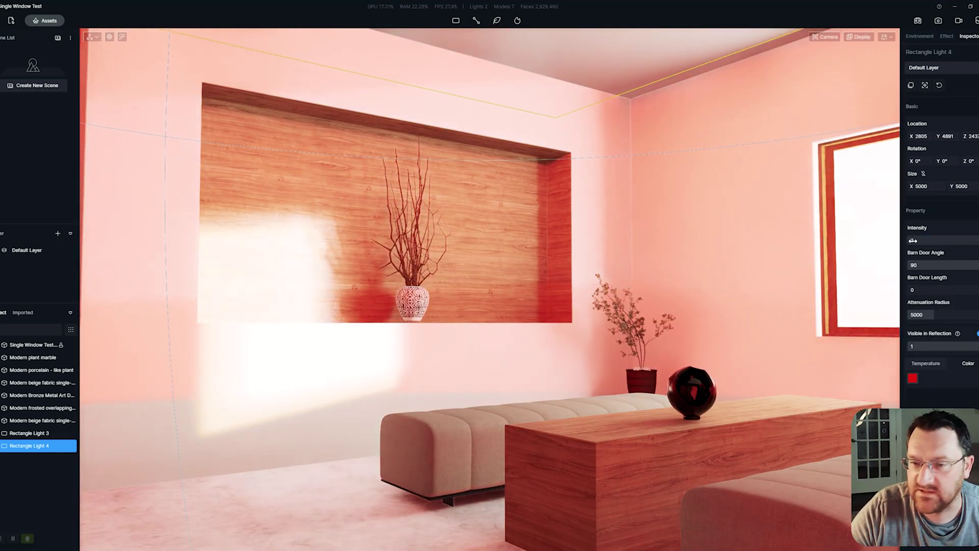
{"action": "left_click_drag", "start_coordinate": [913, 240], "coordinate": [910, 240]}
{"action": "right_click_drag", "start_coordinate": [531, 366], "coordinate": [556, 393]}
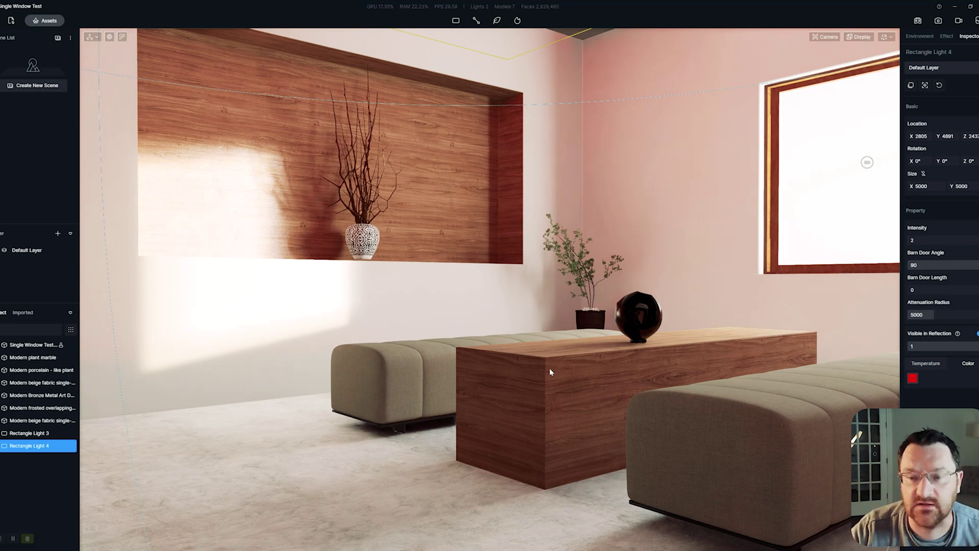
Reposition the red rectangle light slightly higher near the ceiling and shift it to Y 5101
{"action": "right_click_drag", "start_coordinate": [550, 369], "coordinate": [486, 96]}
{"action": "left_click_drag", "start_coordinate": [487, 96], "coordinate": [484, 57]}
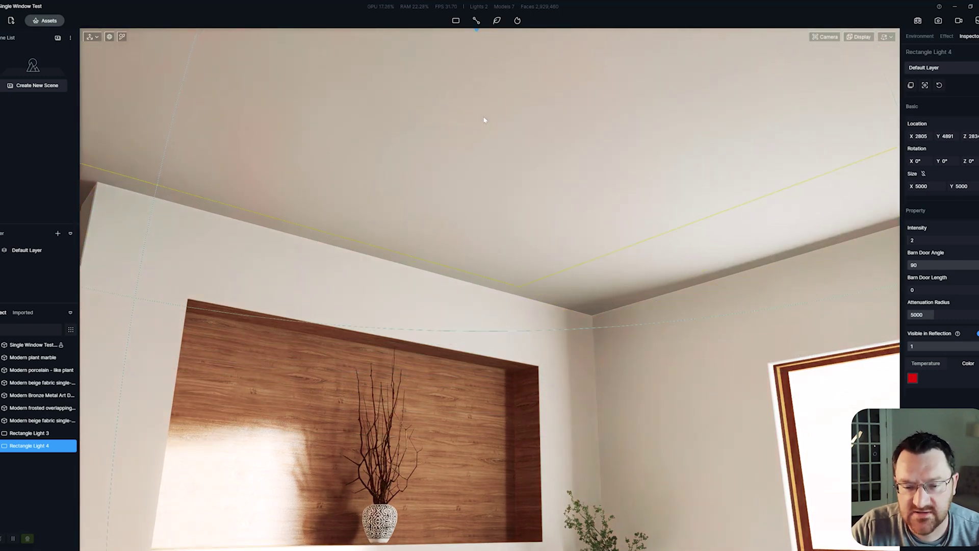
{"action": "right_click_drag", "start_coordinate": [484, 130], "coordinate": [476, 189]}
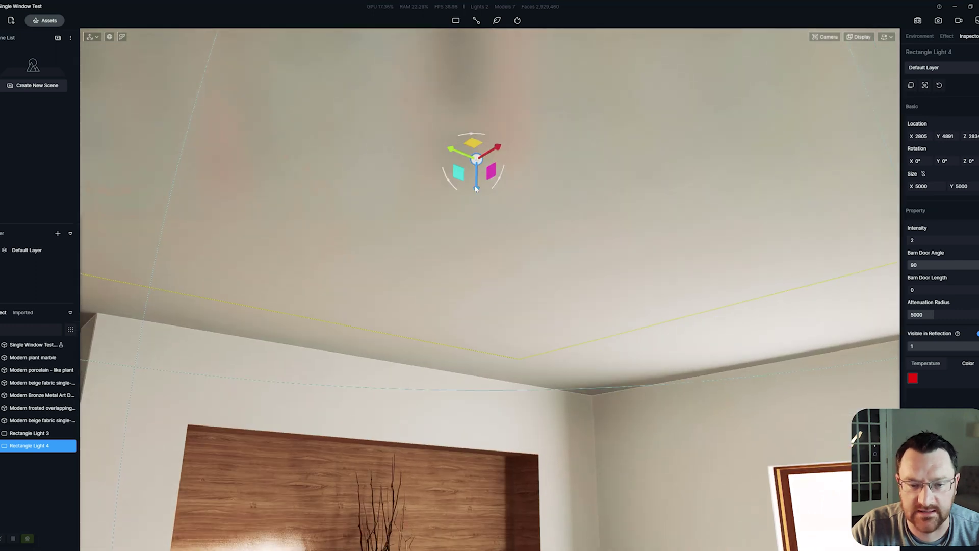
{"action": "left_click_drag", "start_coordinate": [476, 189], "coordinate": [477, 270]}
{"action": "right_click_drag", "start_coordinate": [477, 270], "coordinate": [460, 173]}
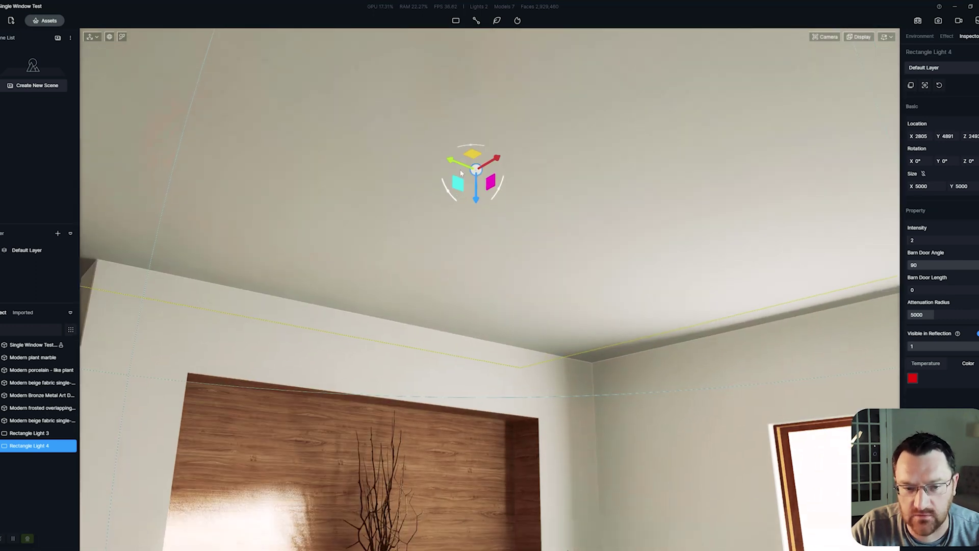
{"action": "left_click_drag", "start_coordinate": [455, 164], "coordinate": [497, 247]}
Examine the red light's effect on the walls, ceiling, benches and table from several viewpoints in the room
{"action": "right_click_drag", "start_coordinate": [646, 466], "coordinate": [534, 370]}
{"action": "middle_click_drag", "start_coordinate": [534, 370], "coordinate": [539, 314]}
{"action": "scroll", "coordinate": [559, 351], "scroll_direction": "up", "scroll_amount": 3}
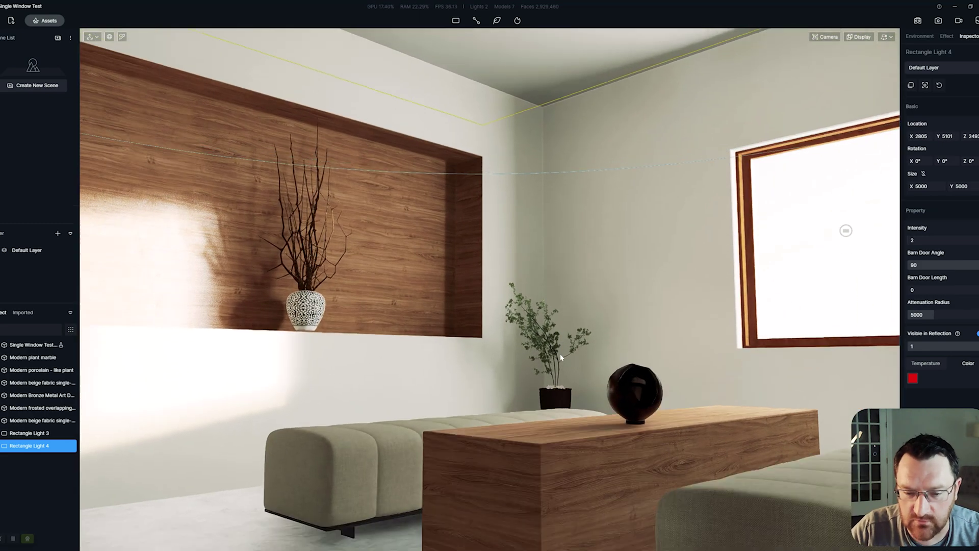
{"action": "scroll", "coordinate": [576, 373], "scroll_direction": "down", "scroll_amount": 1}
{"action": "key", "text": "s"}
{"action": "key", "text": "a"}
{"action": "key", "text": "e"}
{"action": "key", "text": "q"}
{"action": "key", "text": "e"}
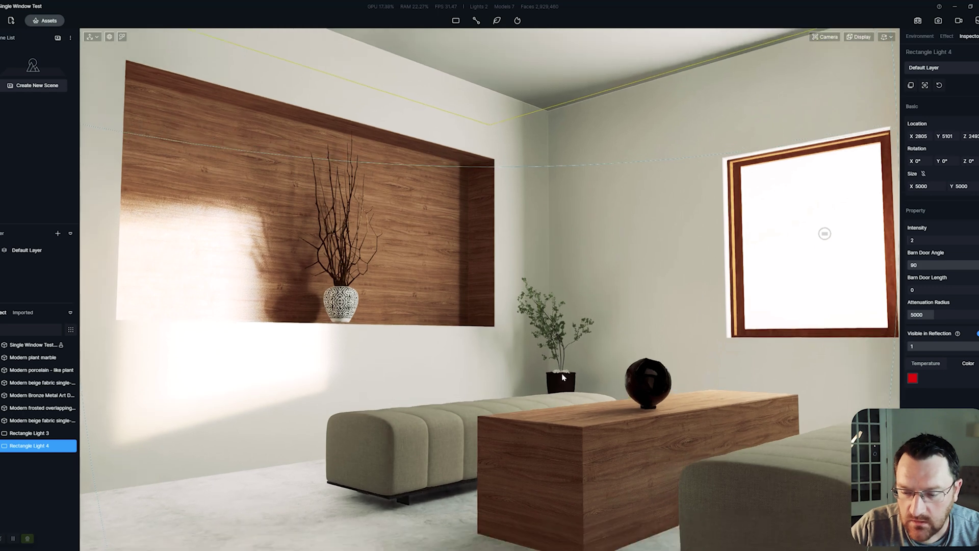